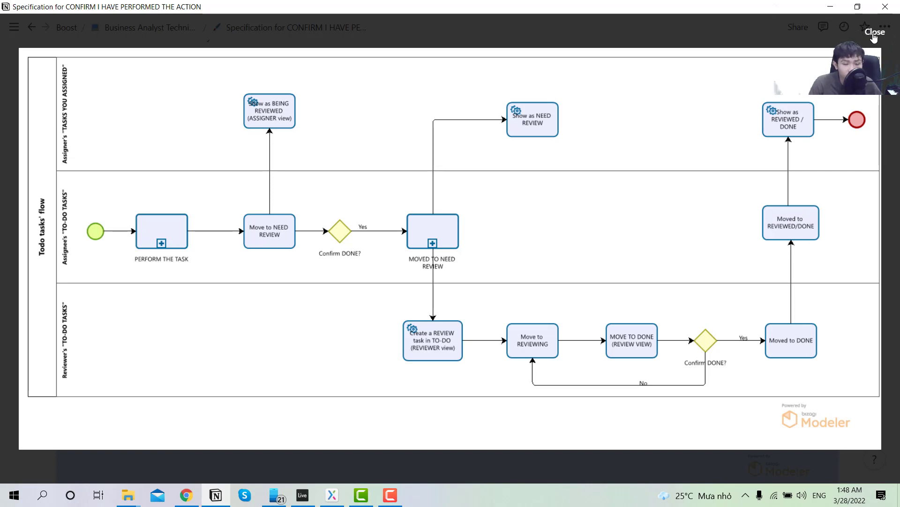
Examine the confirmation flow diagram with reviewers and an enlarged view of the one without reviewers
scroll(593, 339, down, 1)
scroll(592, 339, up, 2)
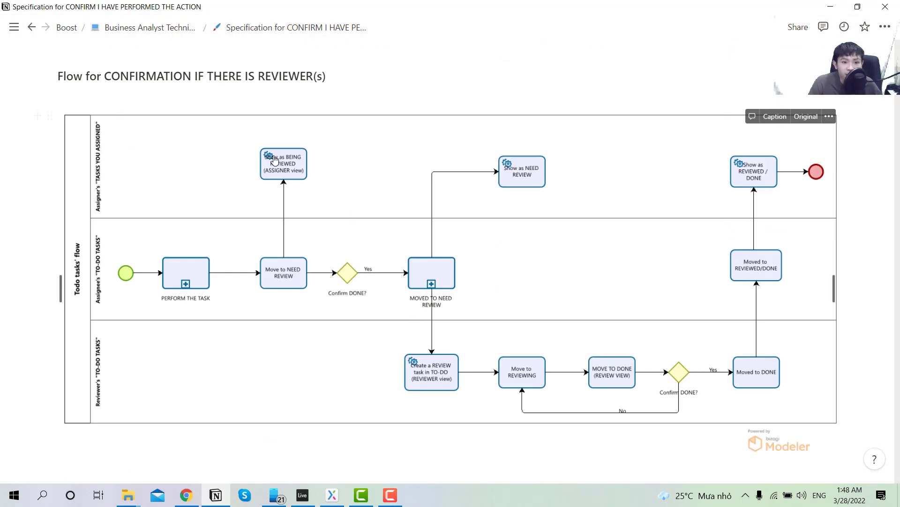
scroll(298, 213, down, 8)
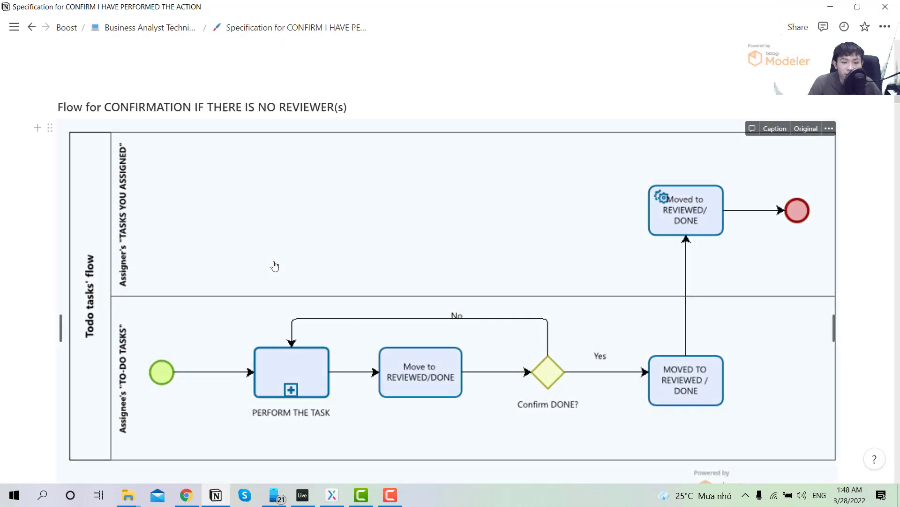
click(274, 264)
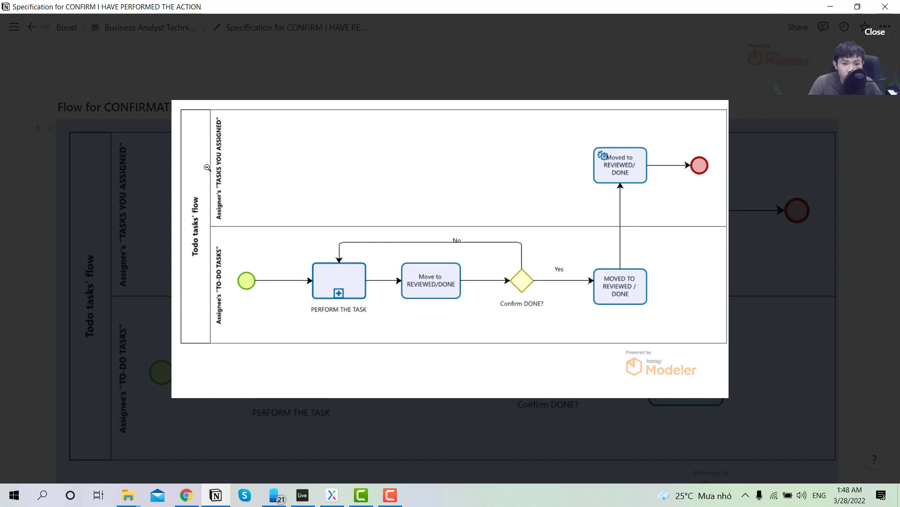
click(821, 176)
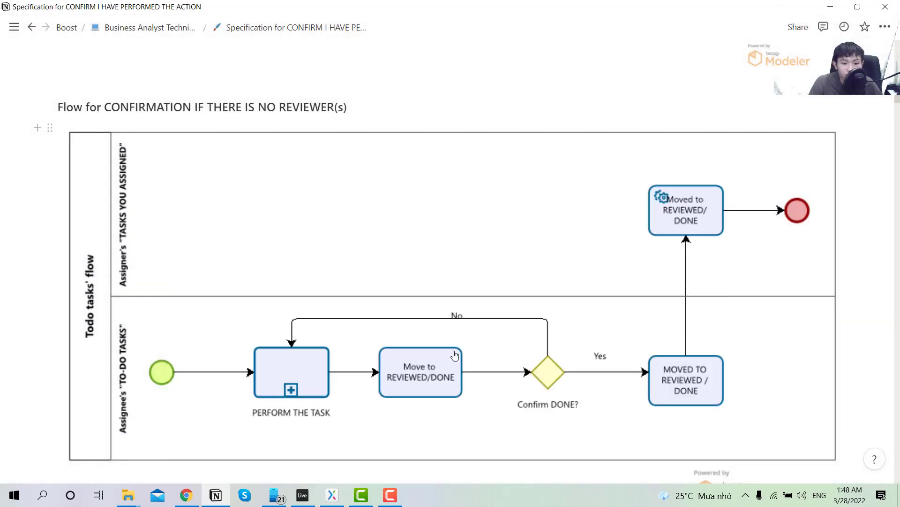
Look through the Design Files mockups in the Reference section and the Impact Module table's affected platforms
scroll(477, 365, down, 5)
scroll(478, 365, down, 4)
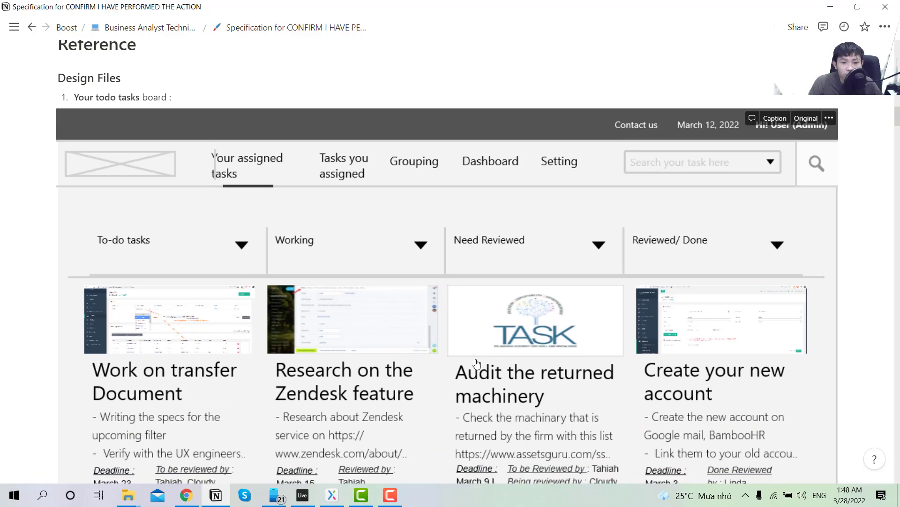
scroll(235, 261, down, 9)
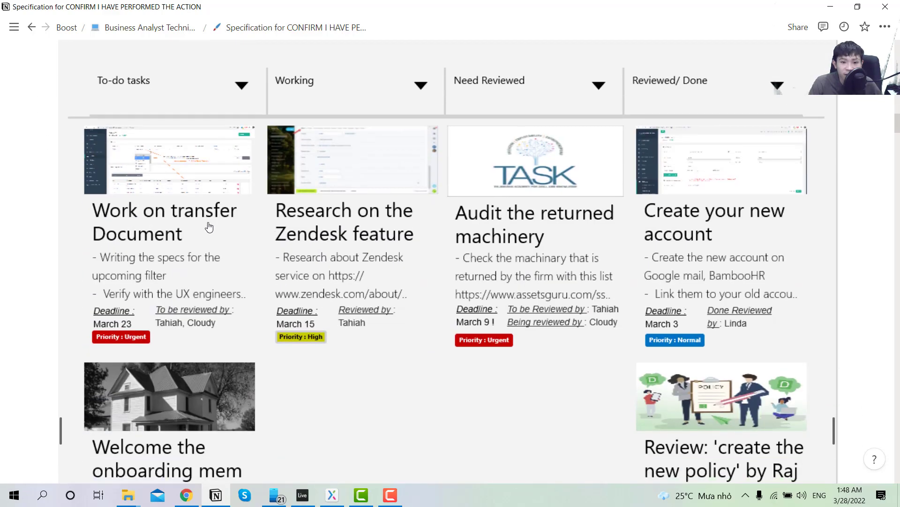
scroll(235, 261, down, 10)
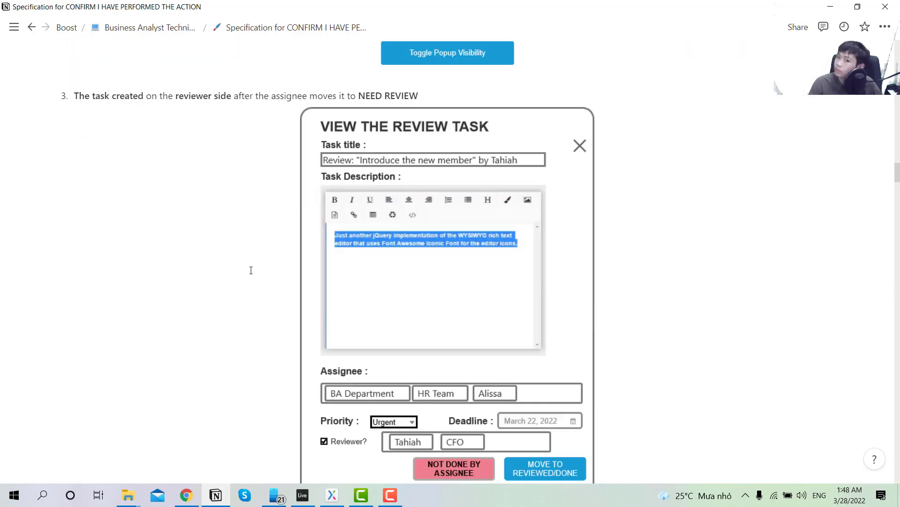
scroll(352, 280, down, 7)
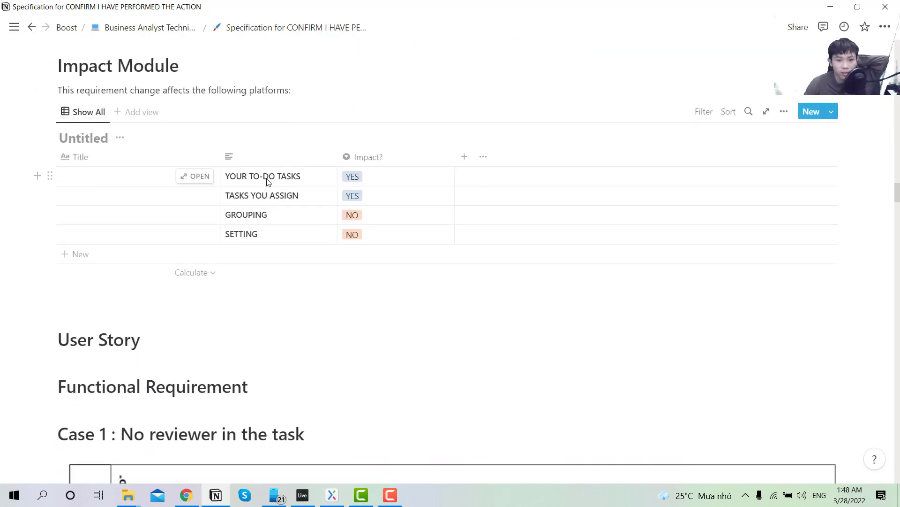
click(239, 179)
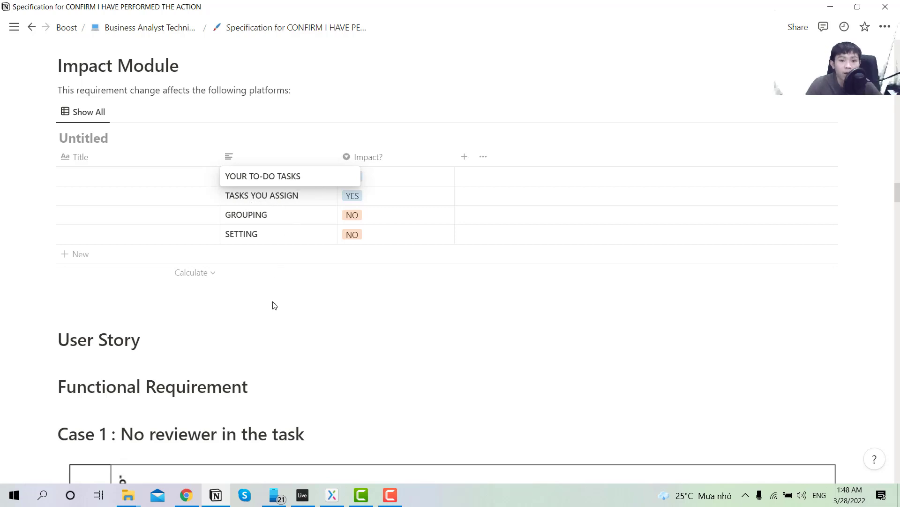
key(Escape)
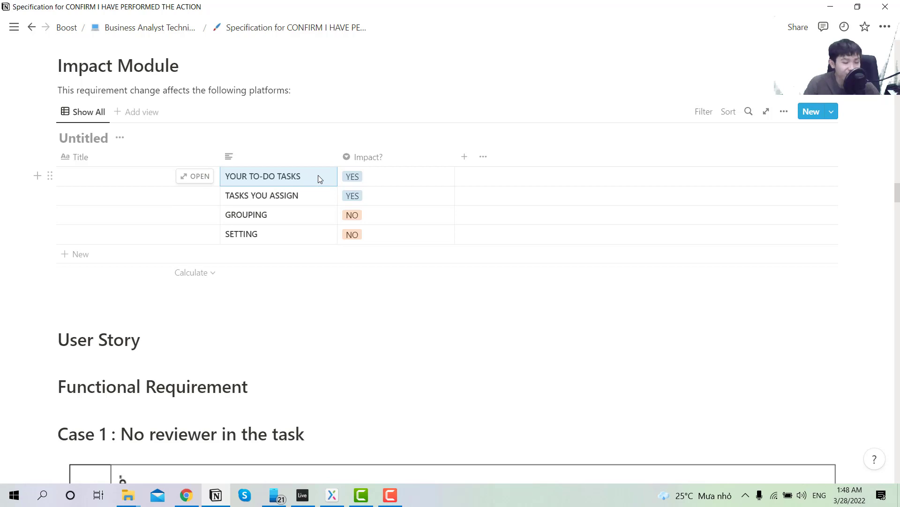
Examine the Case 1 flow diagram and the Use Case 1 table for moving a task directly to REVIEWED/DONE
scroll(255, 226, down, 6)
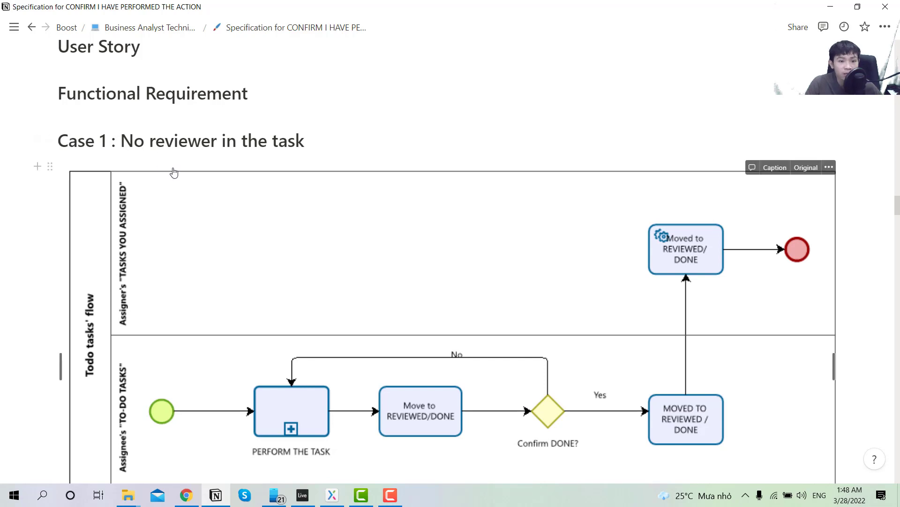
scroll(457, 192, down, 3)
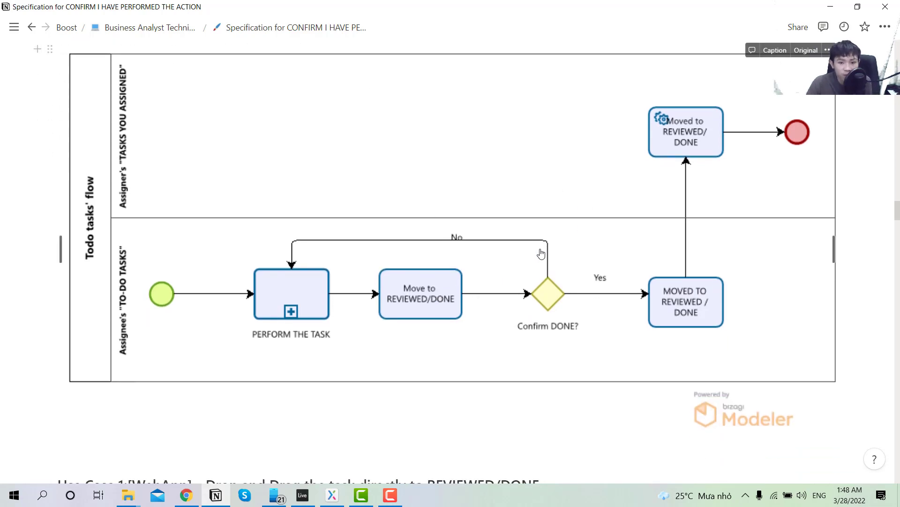
scroll(403, 323, down, 5)
scroll(403, 323, down, 4)
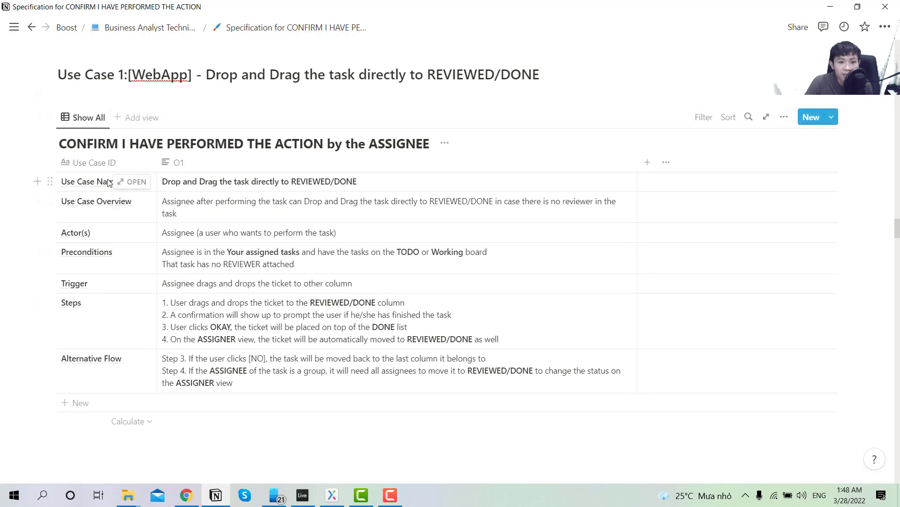
scroll(199, 159, down, 1)
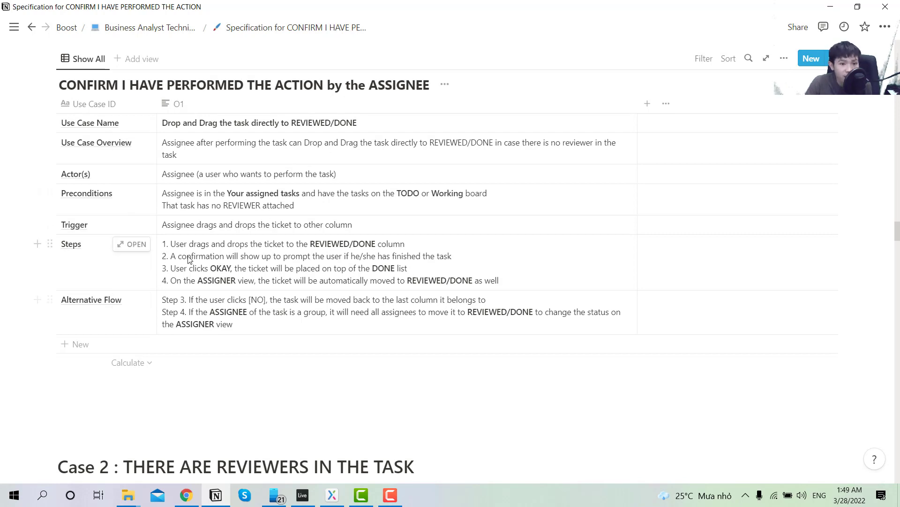
Read the Steps entry of Use Case 1 line by line, highlighting the passages on confirmation and the ASSIGNER view
click(169, 248)
drag(171, 244, 444, 259)
drag(184, 271, 408, 275)
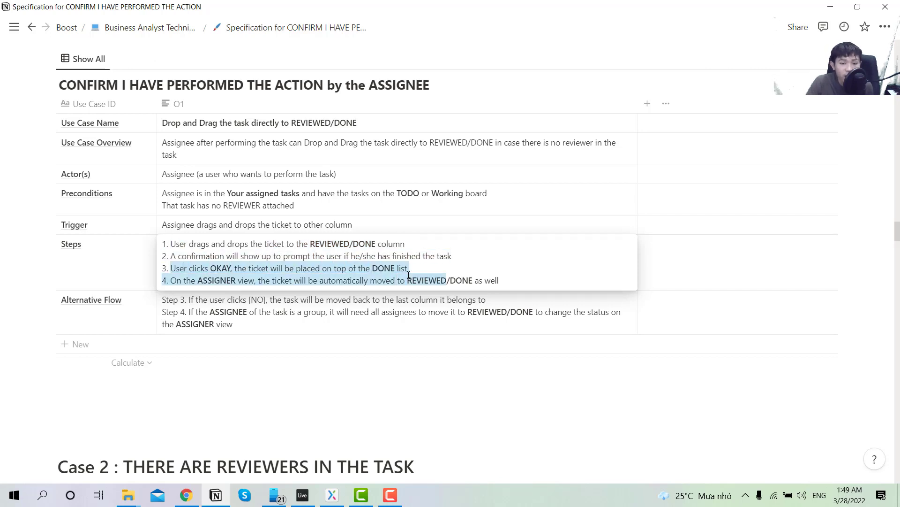
click(323, 269)
drag(209, 279, 488, 283)
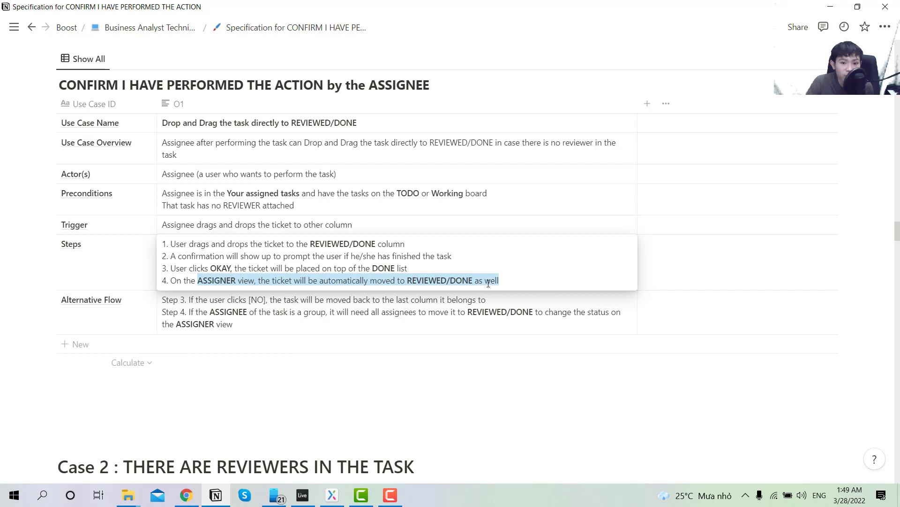
key(Escape)
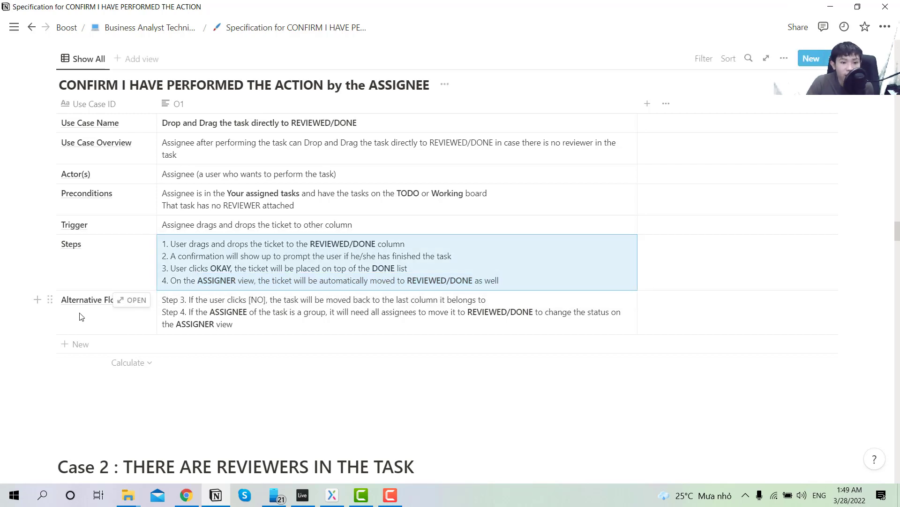
Read the Alternative Flow entry of Use Case 1, highlighting its Step 3 and Step 4 conditions
double_click(176, 301)
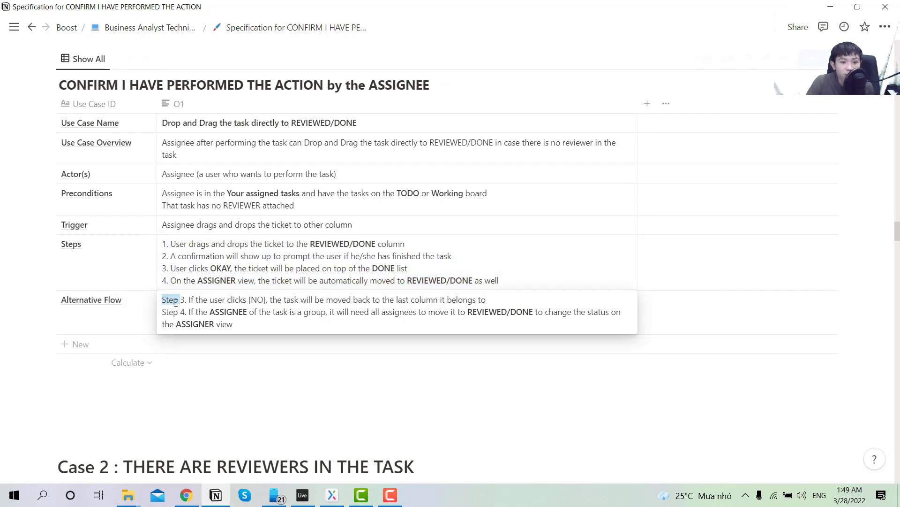
drag(196, 300, 594, 327)
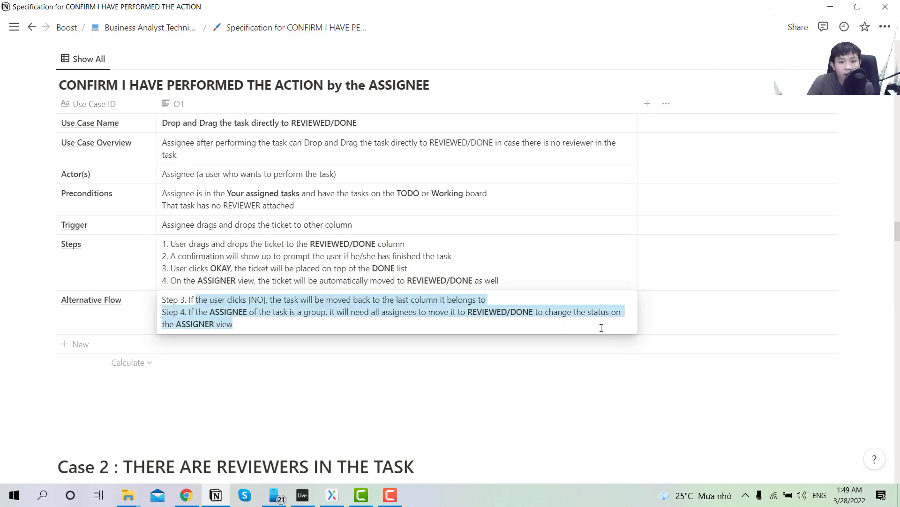
key(Right)
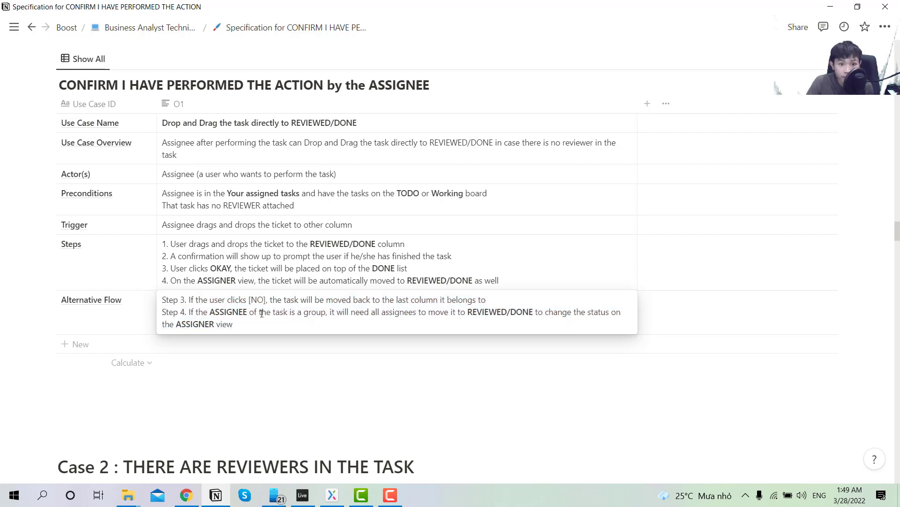
drag(196, 311, 482, 319)
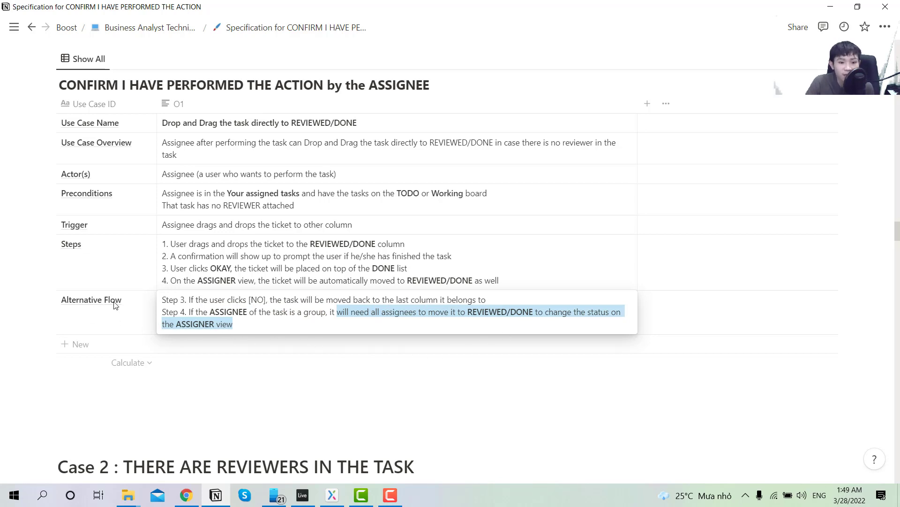
click(281, 301)
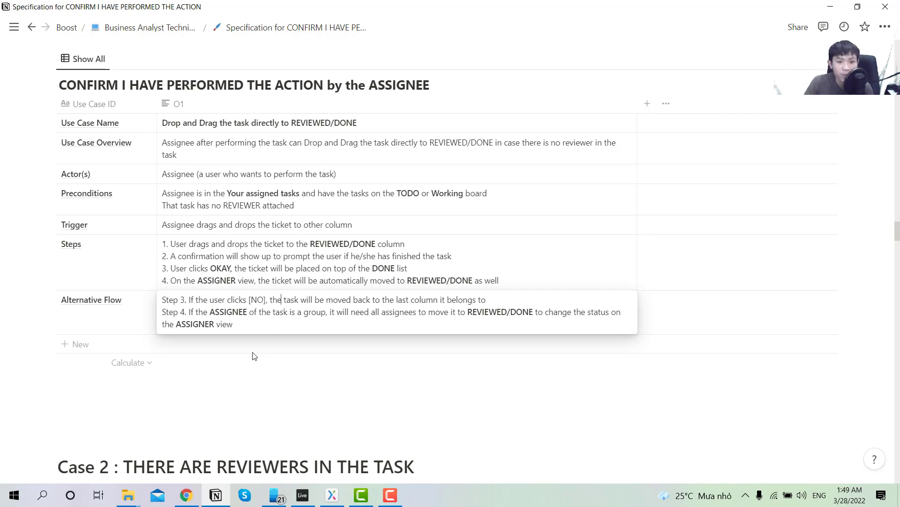
drag(178, 303, 266, 297)
key(Escape)
Review the Case 1 flow diagram again, and highlight the group-assignee condition in Step 4 of Use Case 1's Alternative Flow
scroll(360, 348, up, 10)
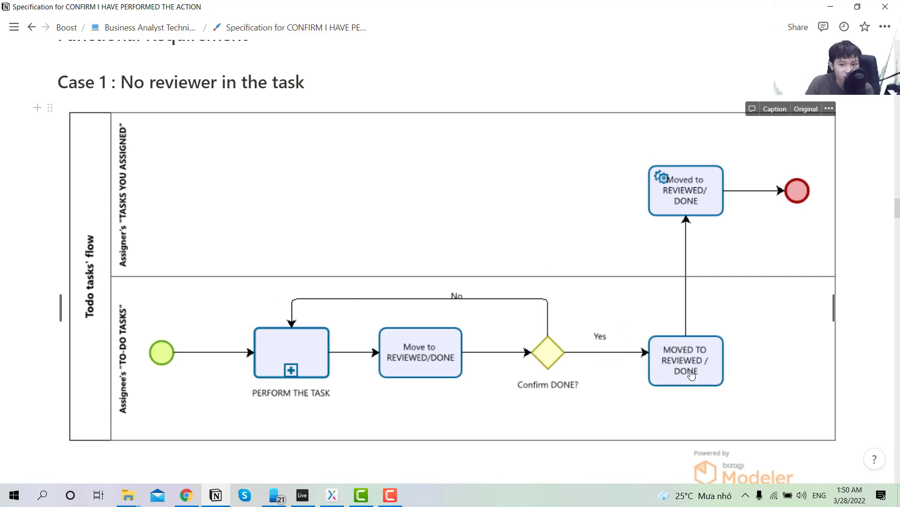
scroll(687, 370, down, 3)
scroll(640, 342, up, 3)
scroll(620, 345, down, 20)
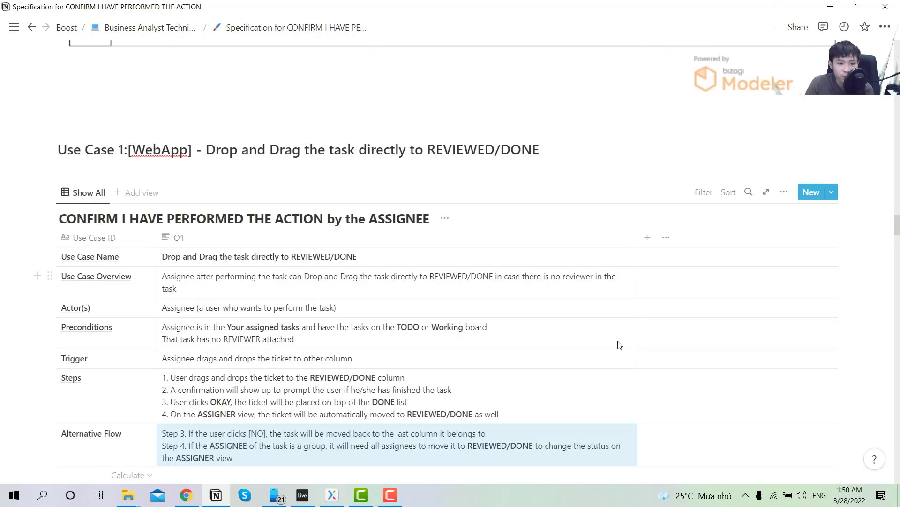
click(237, 136)
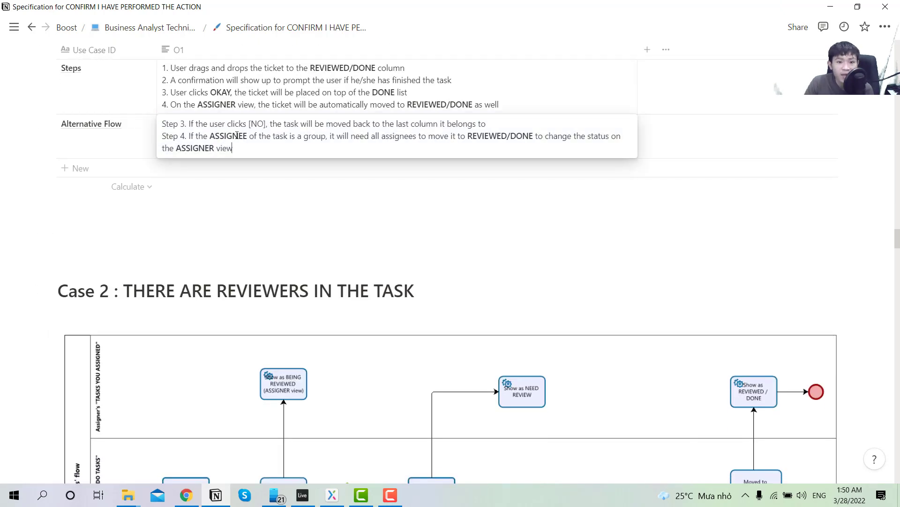
drag(233, 139, 312, 139)
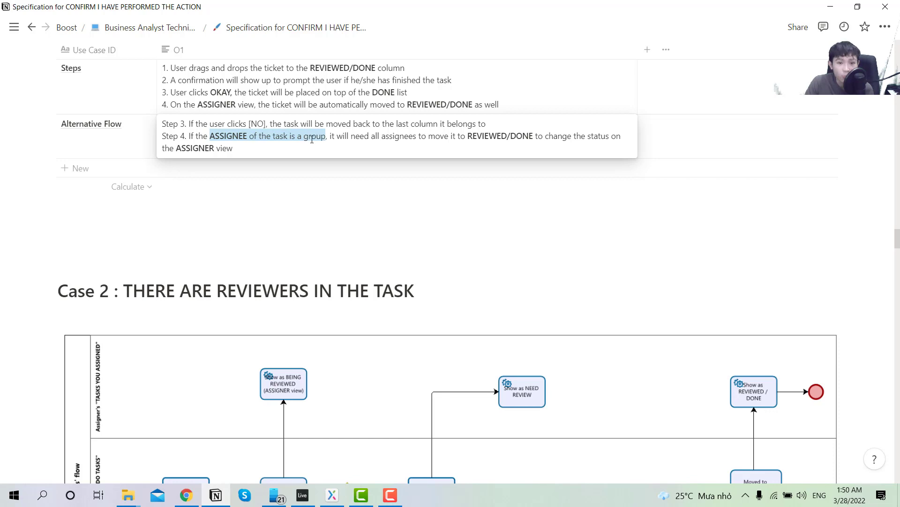
click(357, 139)
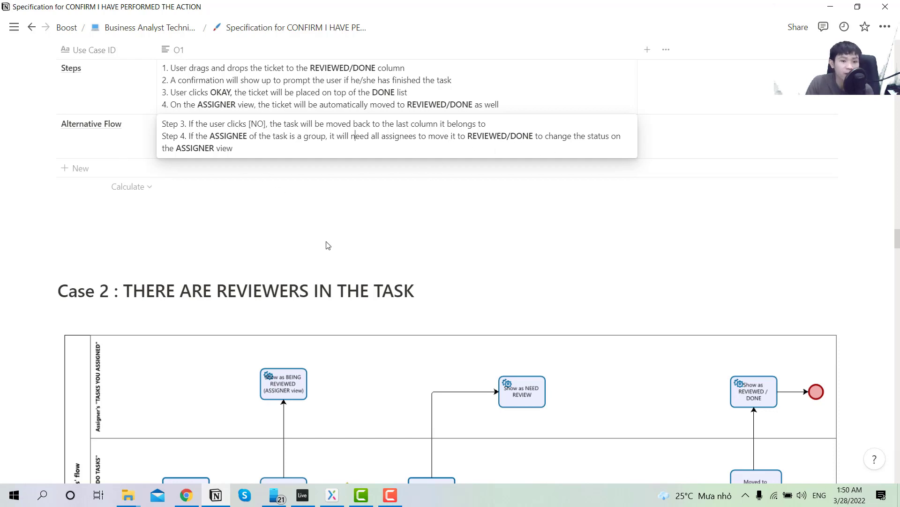
Examine the Case 2 flow diagram and the Steps entry of its NEED REVIEW use case table
scroll(328, 245, down, 5)
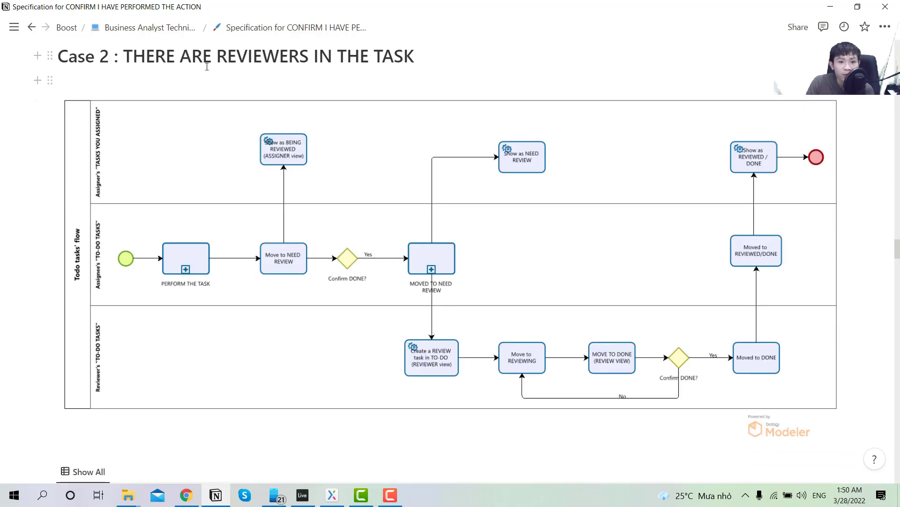
scroll(422, 282, down, 1)
scroll(422, 281, down, 9)
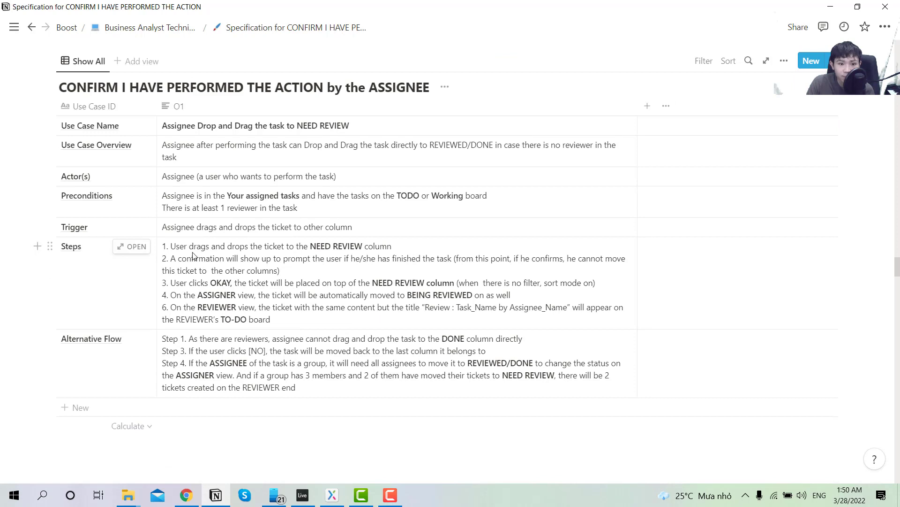
click(194, 251)
key(Escape)
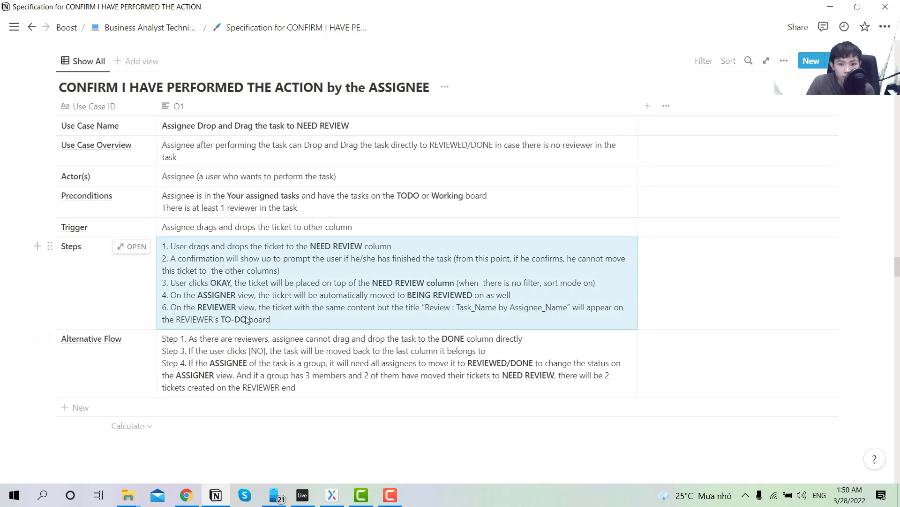
In the NEED REVIEW use case's Alternative Flow, extend the column name in Step 1 to DONE/REVIEWED
click(361, 342)
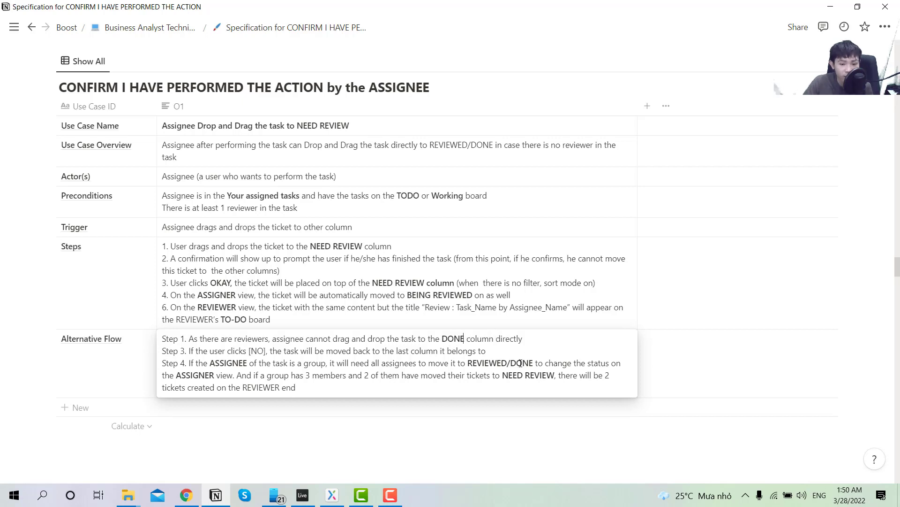
text(/REVIEW)
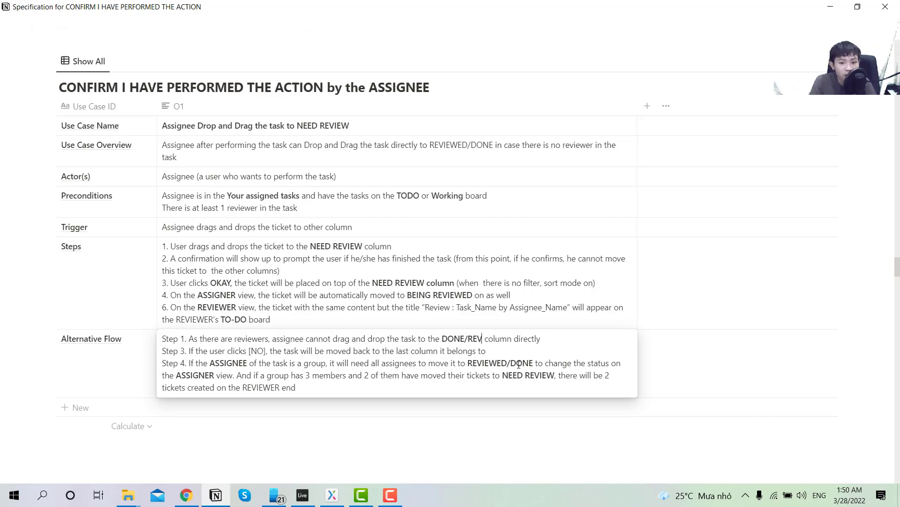
text(ED)
key(BackSpace)
text(WEW)
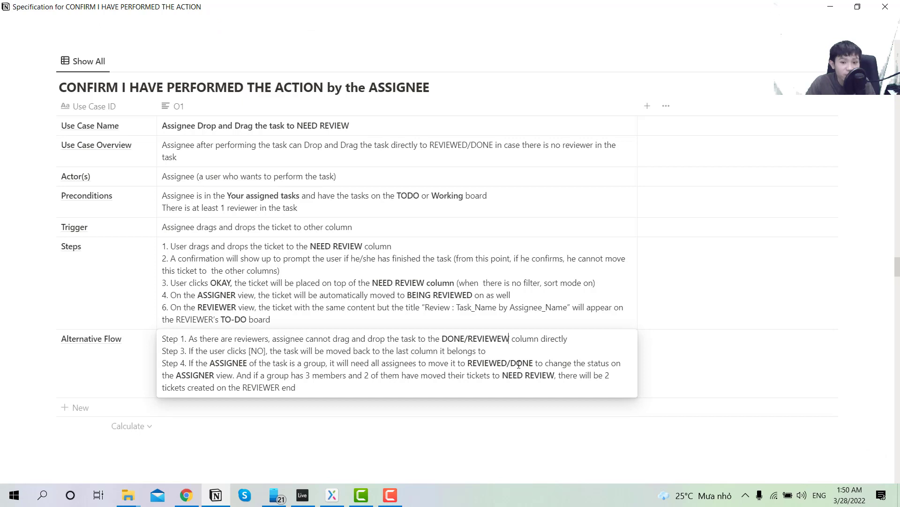
key(BackSpace)
text(RS)
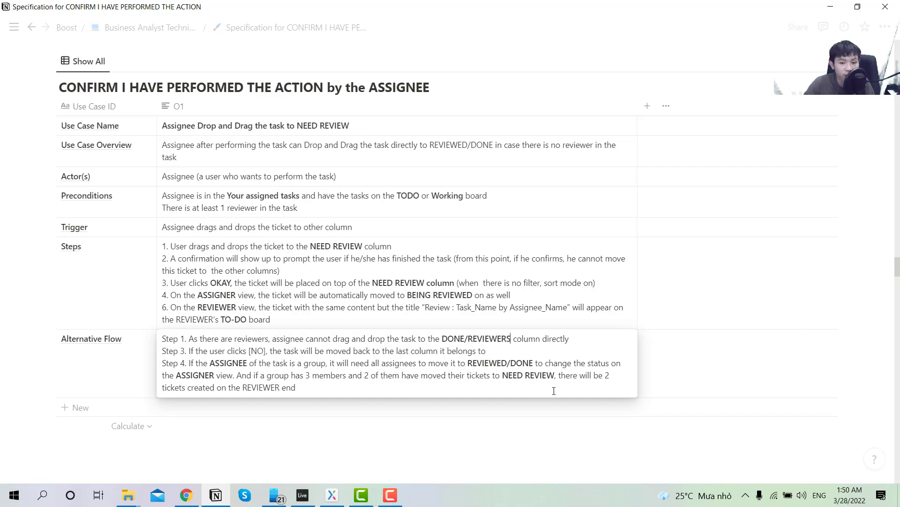
key(BackSpace)
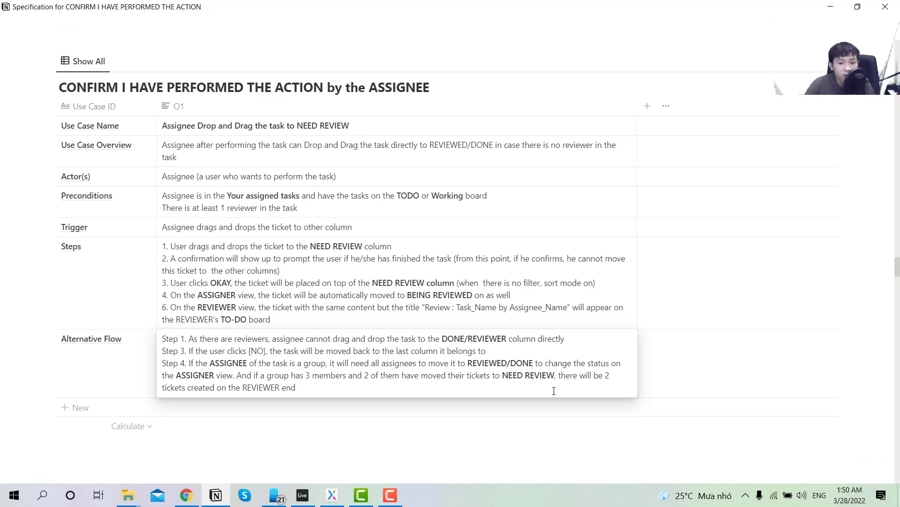
key(BackSpace)
text(D)
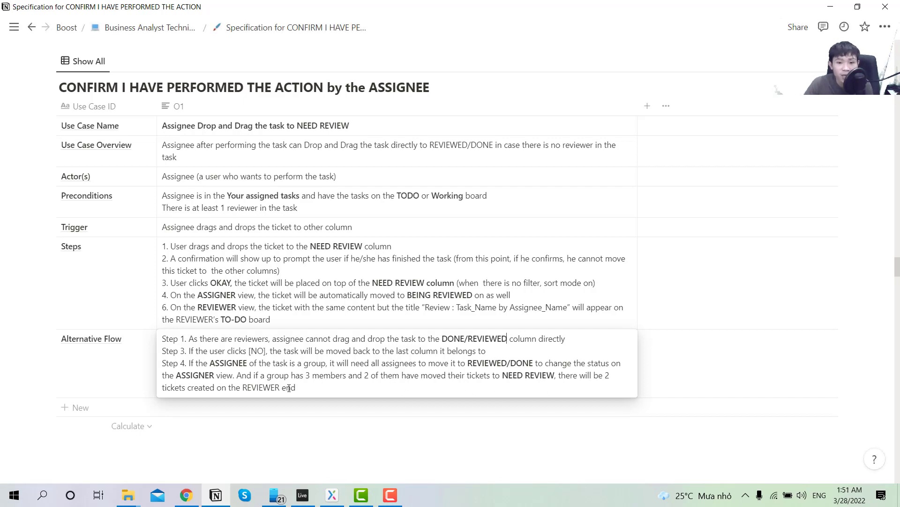
key(Escape)
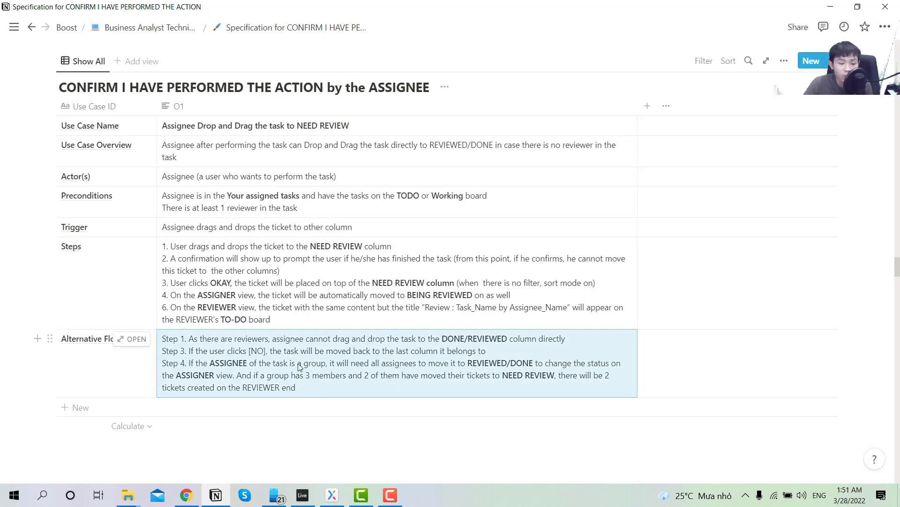
Look over the REVIEWER use case for confirming the performed action, and highlight "CONFIRM I HAVE REVIEWED THE" in its title
scroll(297, 363, down, 5)
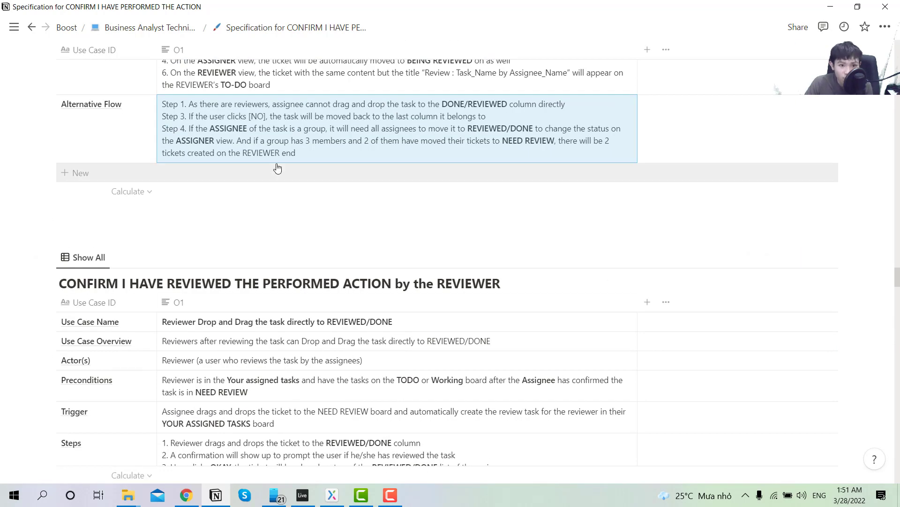
scroll(260, 342, down, 2)
scroll(260, 342, down, 3)
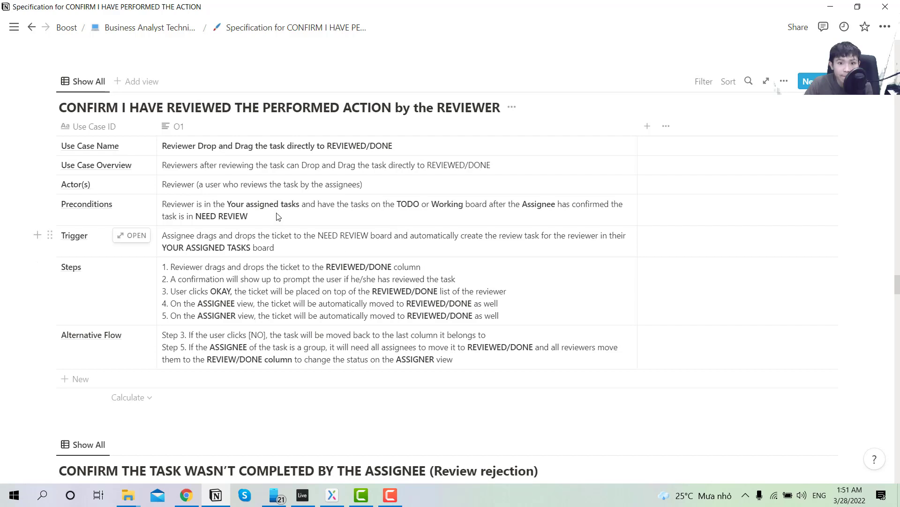
drag(91, 105, 259, 109)
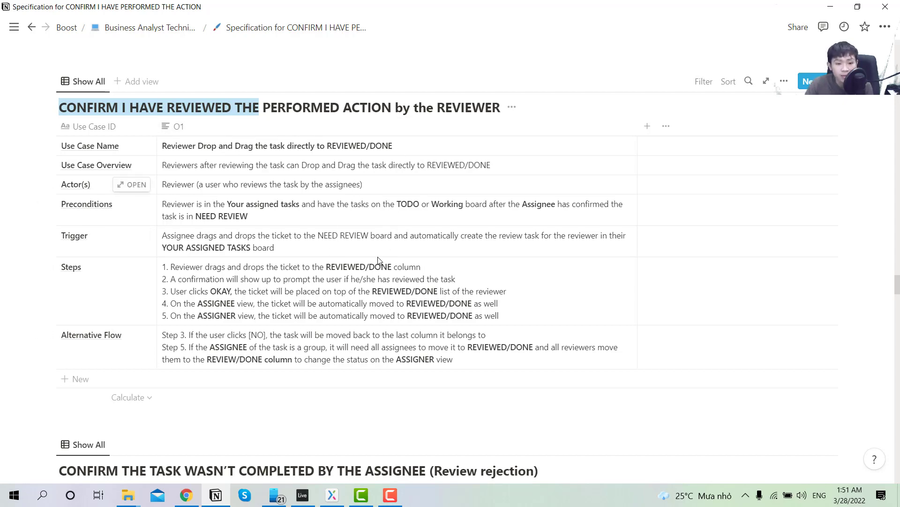
Highlight "Review rejection" in the rejection use case's title, and look over that table and the ASSIGNEE (1) use case
scroll(300, 302, down, 8)
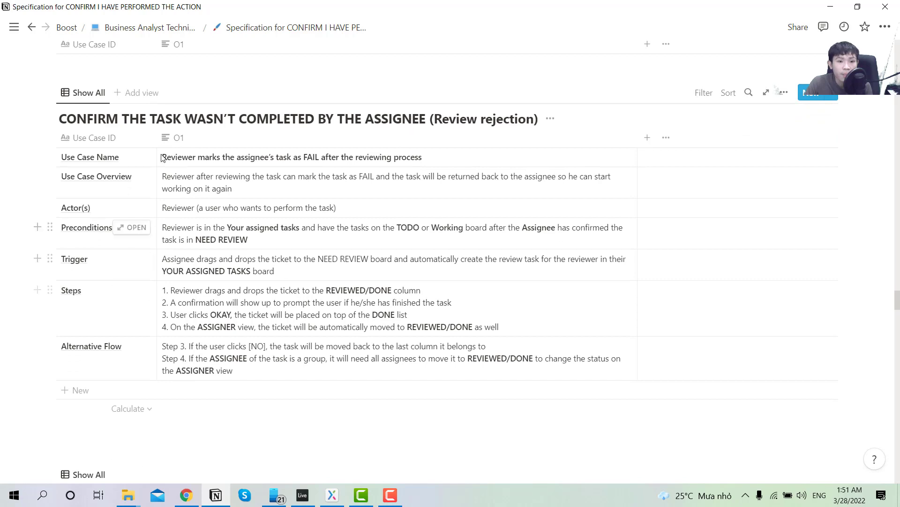
drag(59, 119, 534, 119)
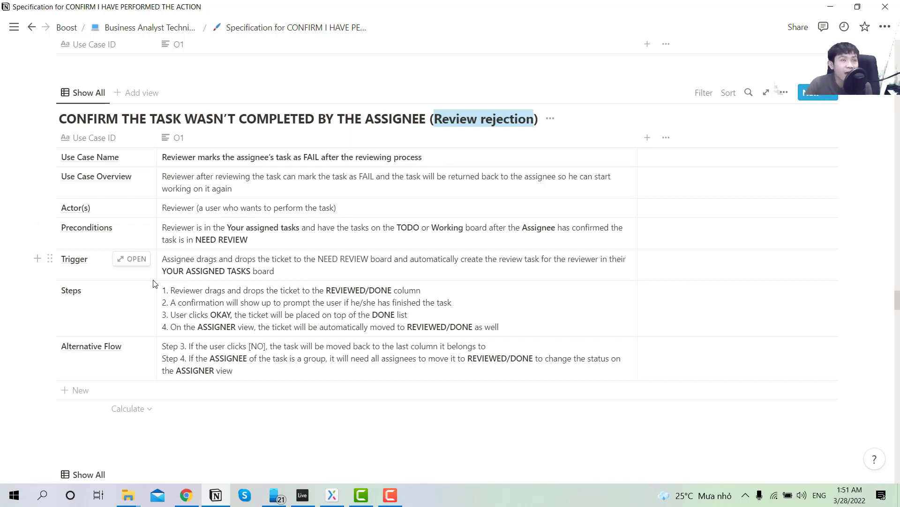
scroll(288, 352, down, 3)
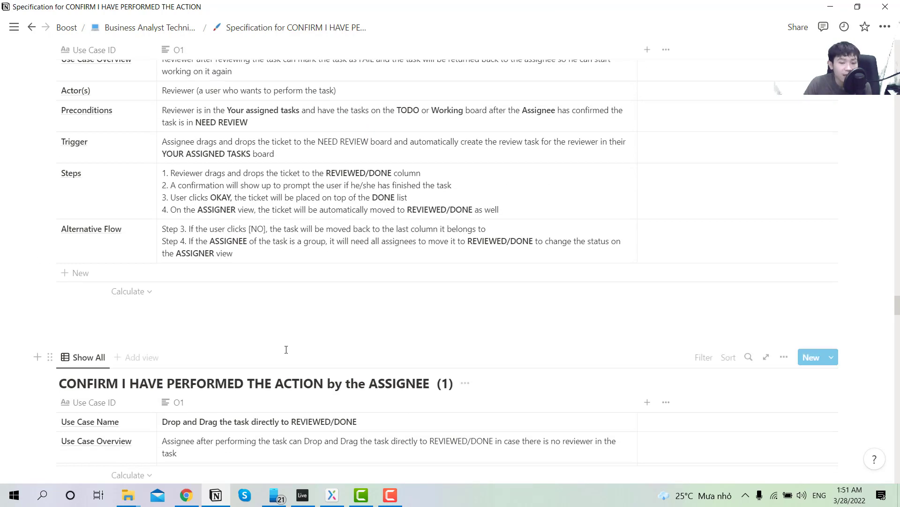
scroll(288, 349, up, 2)
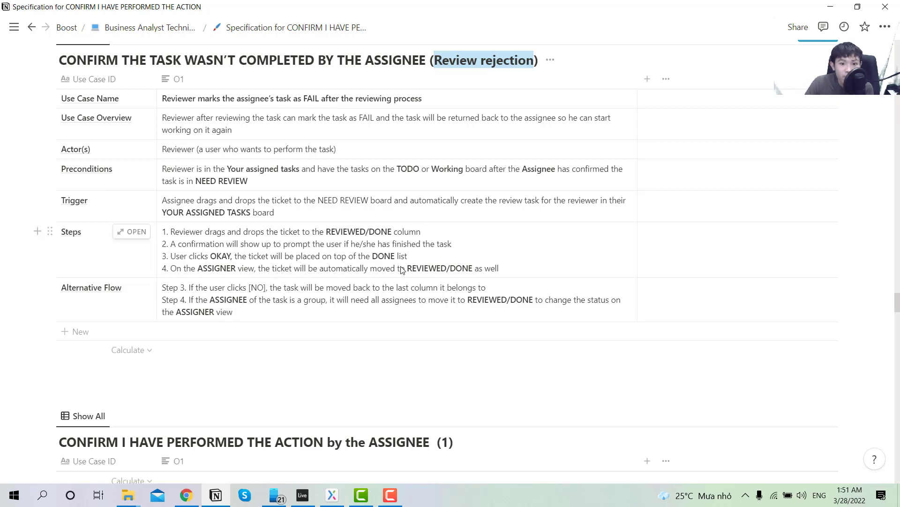
scroll(239, 281, up, 1)
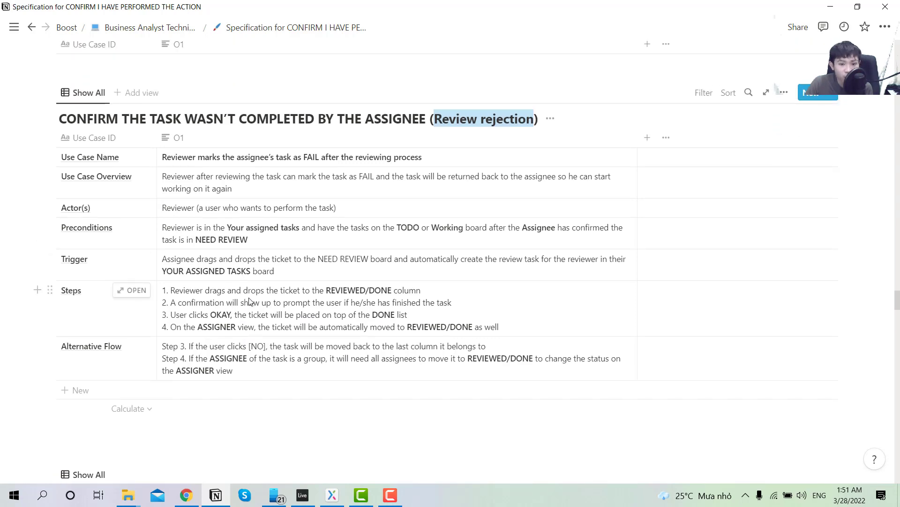
scroll(249, 301, down, 7)
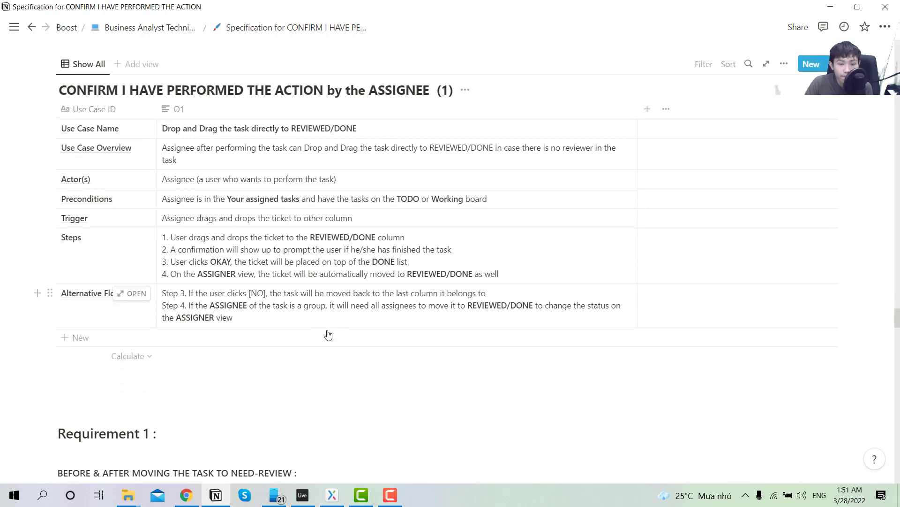
Examine Requirement 1's board mockup for moving the onboarding ticket from To-do tasks to Need Reviewed
scroll(328, 334, down, 6)
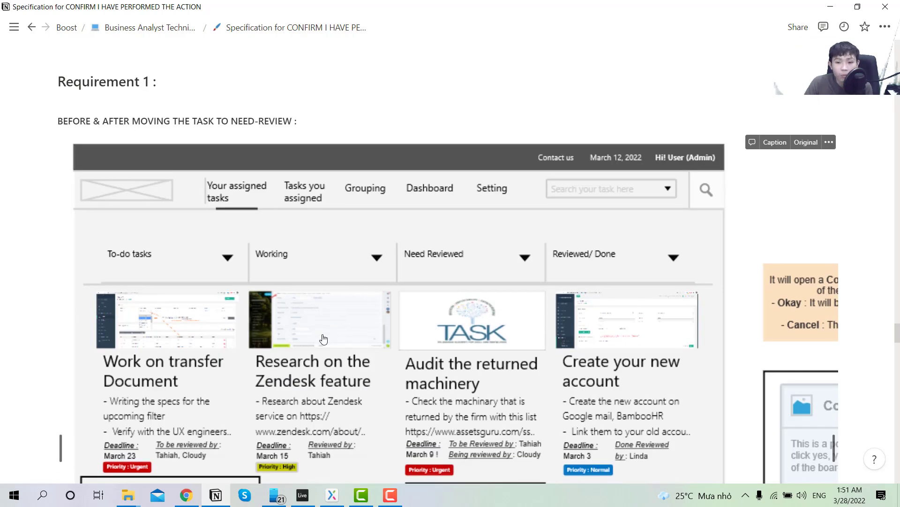
scroll(324, 339, down, 2)
scroll(323, 339, up, 2)
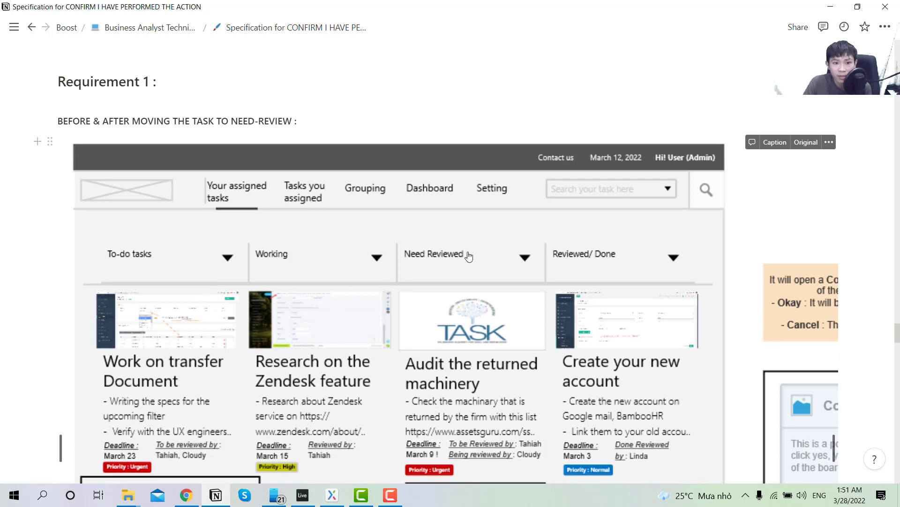
scroll(510, 379, down, 2)
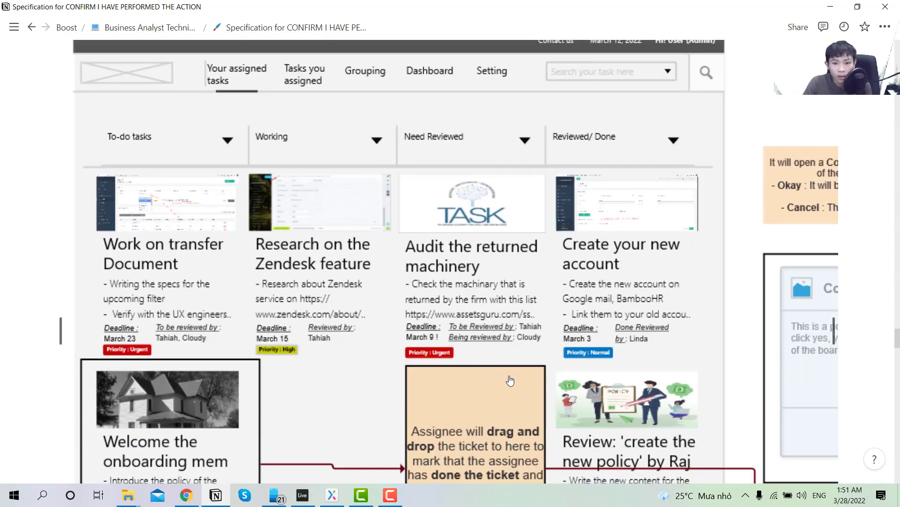
scroll(511, 380, down, 2)
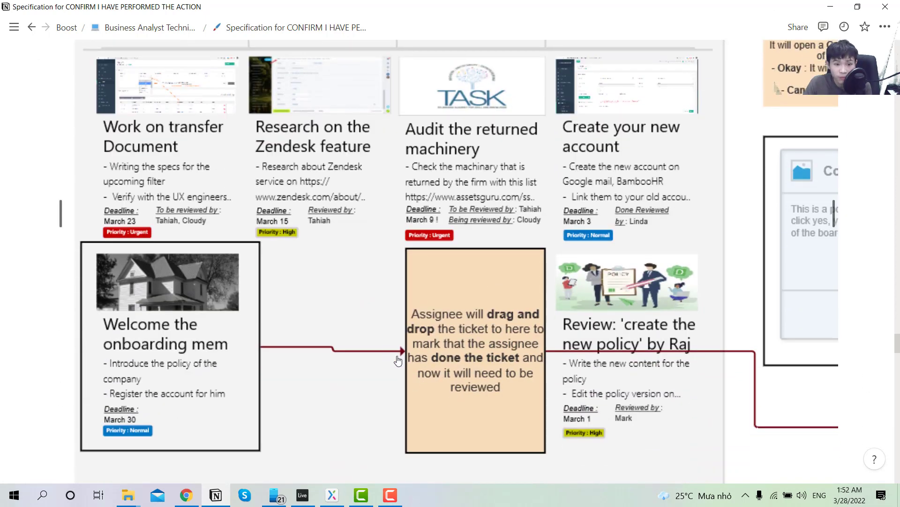
scroll(398, 360, up, 3)
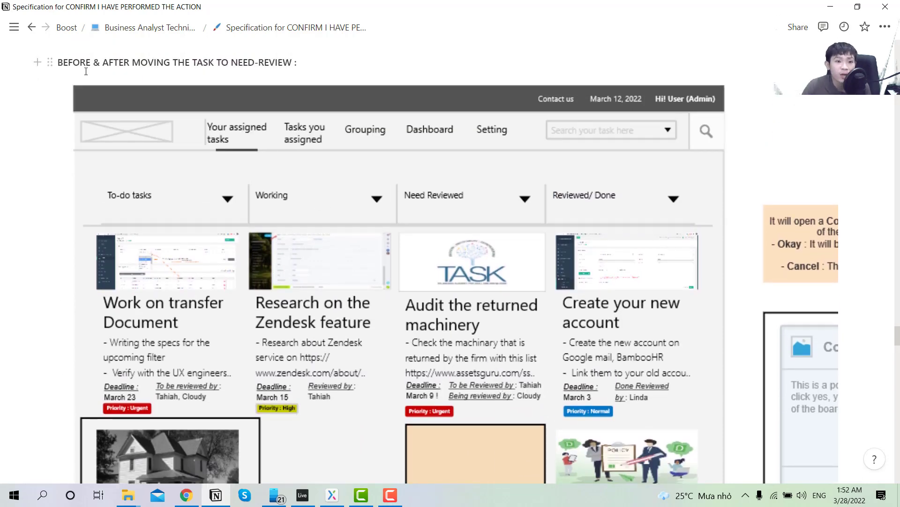
scroll(251, 214, down, 2)
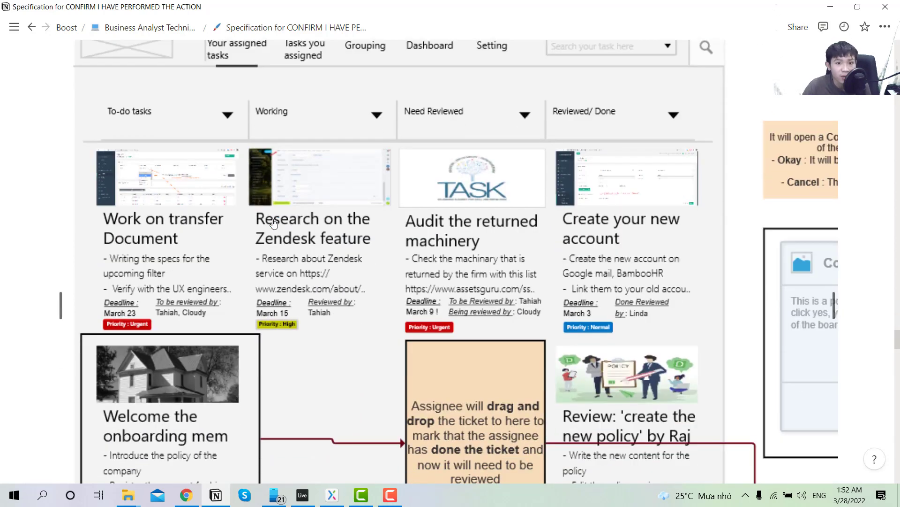
scroll(251, 214, up, 2)
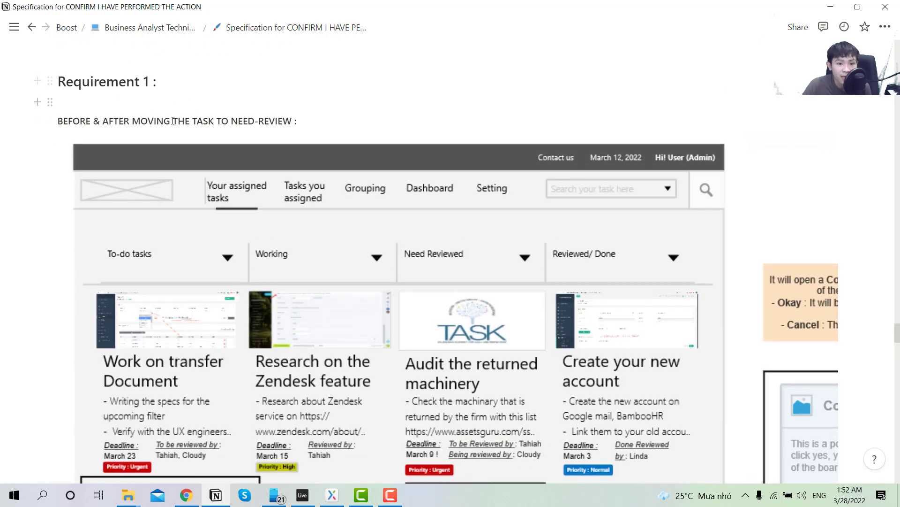
scroll(221, 222, down, 3)
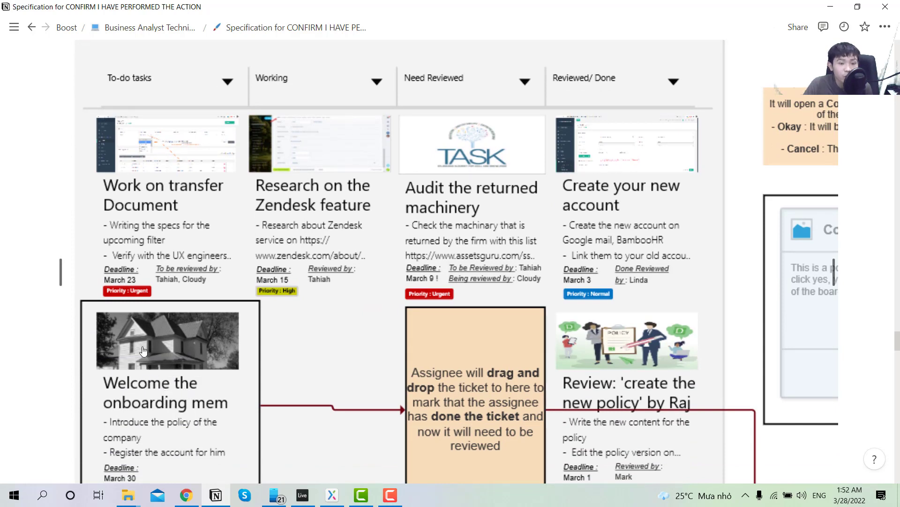
scroll(488, 386, down, 1)
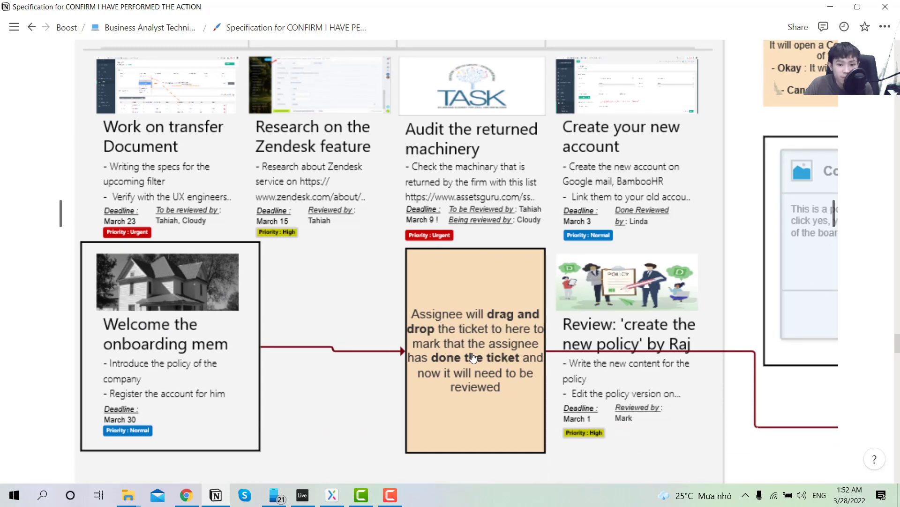
Examine the confirmation popup mockup and the board showing where the ticket goes once the user confirms
scroll(511, 316, down, 10)
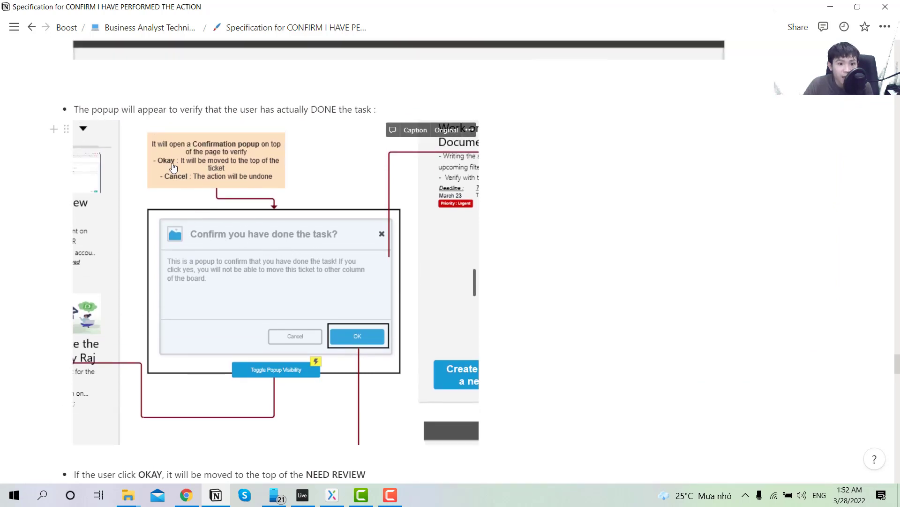
scroll(307, 278, up, 5)
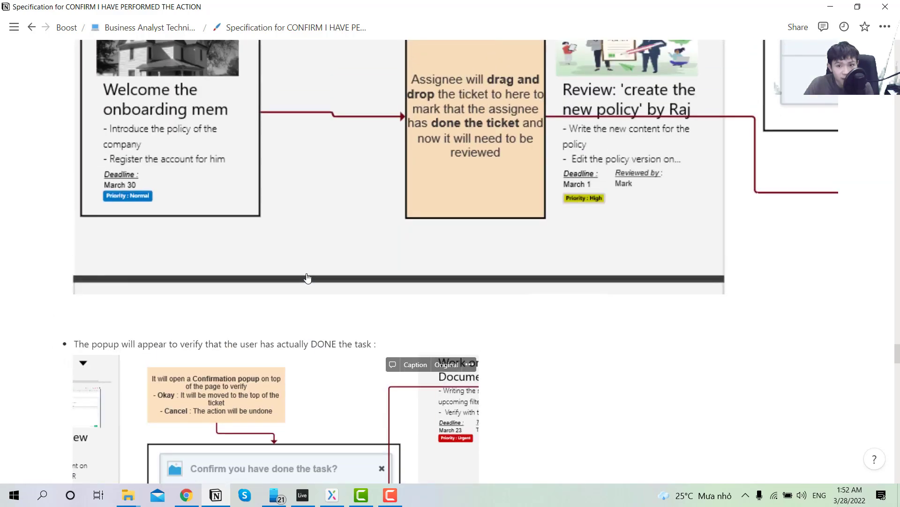
scroll(308, 278, up, 6)
scroll(309, 367, down, 4)
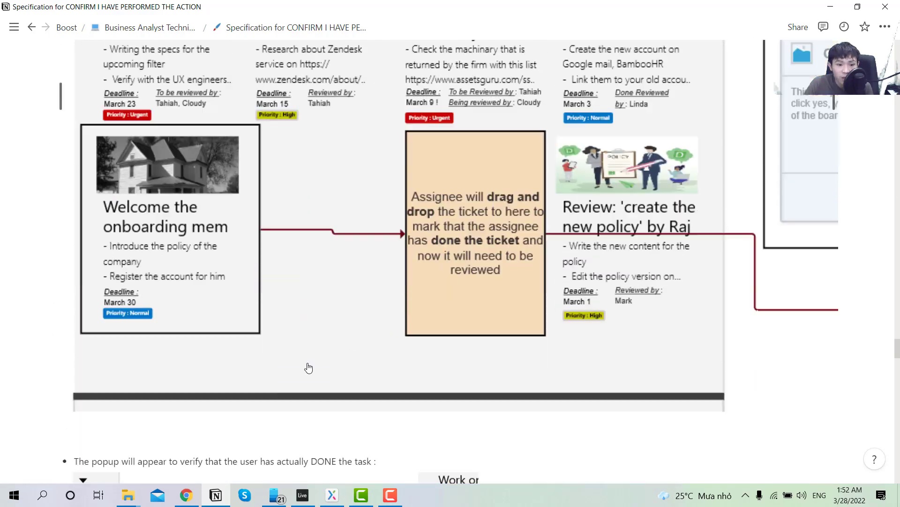
scroll(309, 368, down, 15)
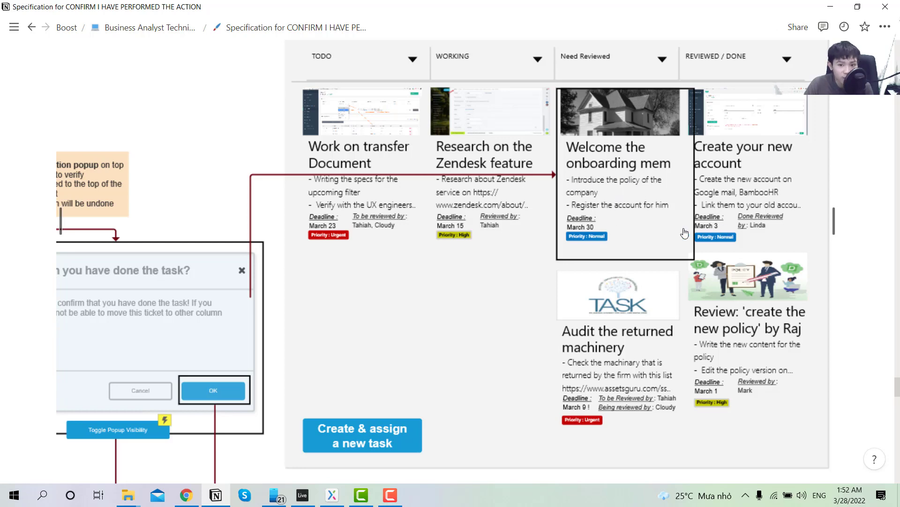
Examine the REVIEWER VIEW mockup, following the automatically created review task from To-do tasks to Reviewed / Done
scroll(684, 234, down, 12)
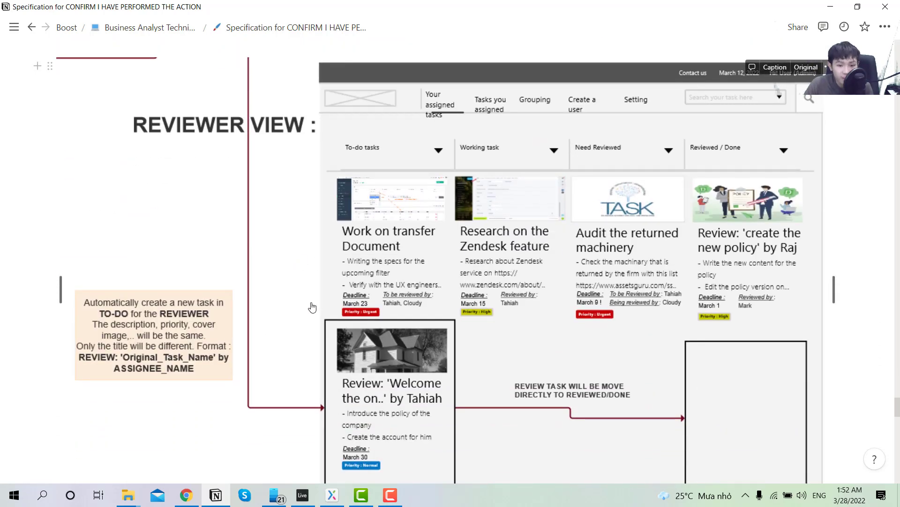
scroll(375, 332, down, 2)
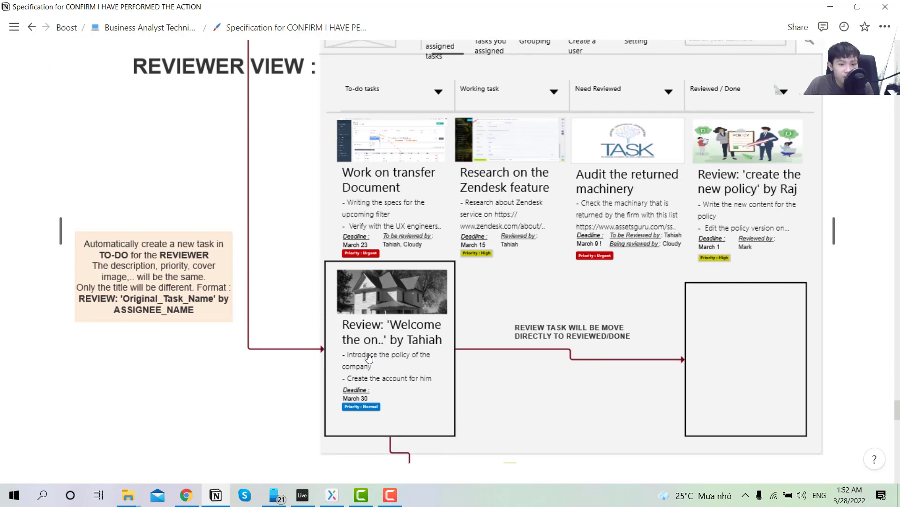
scroll(381, 340, up, 2)
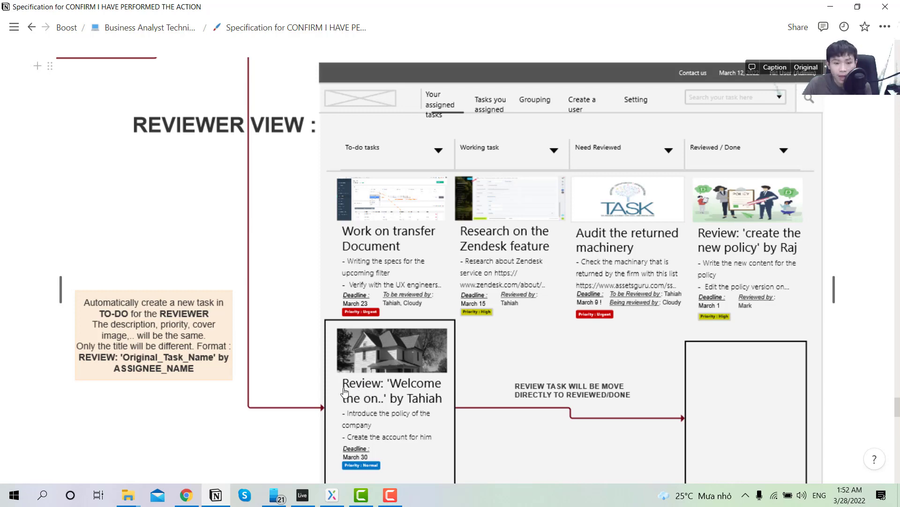
scroll(343, 393, down, 1)
scroll(343, 392, up, 2)
scroll(494, 341, down, 3)
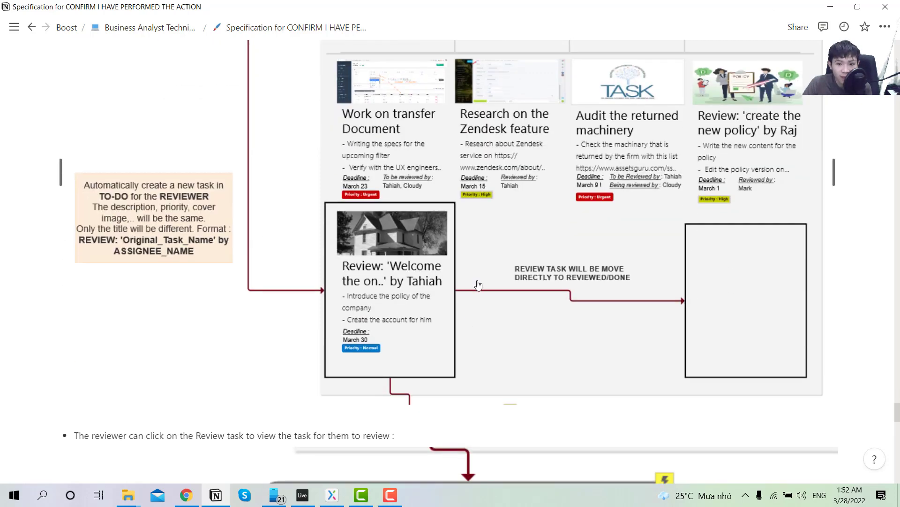
scroll(533, 272, up, 2)
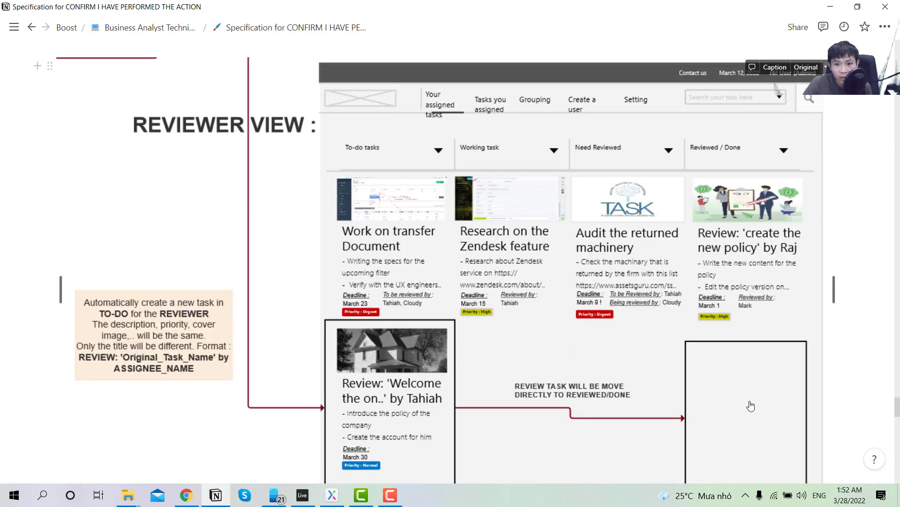
scroll(754, 402, down, 8)
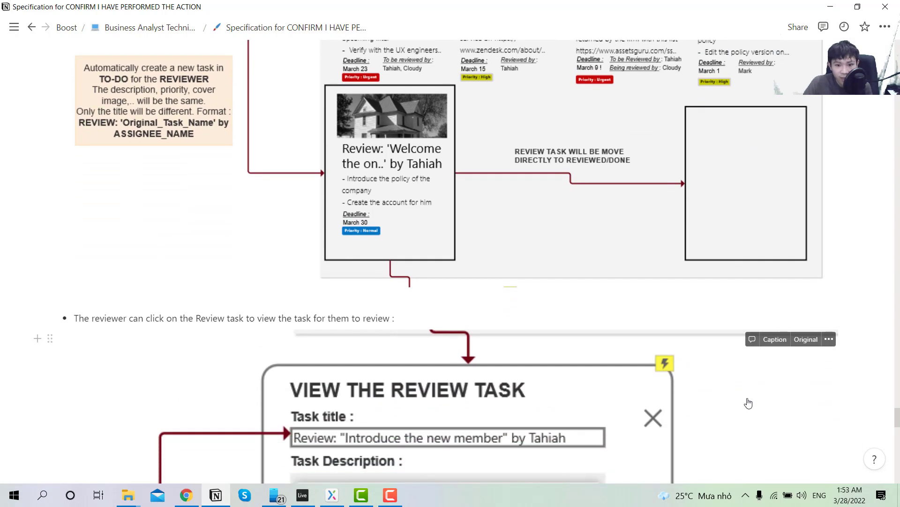
Examine the reviewer's board mockup, following the review task from its To-do card to the VIEW THE REVIEW TASK mockup
scroll(592, 341, up, 7)
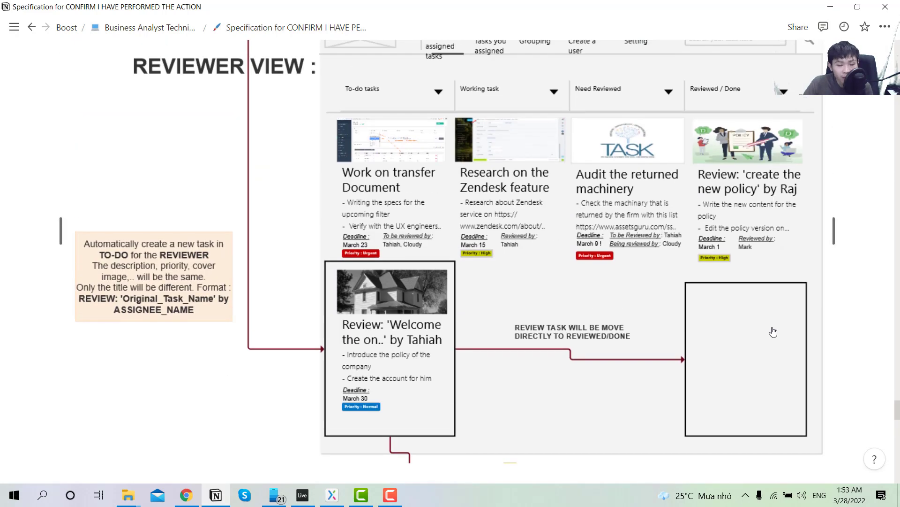
scroll(648, 354, down, 9)
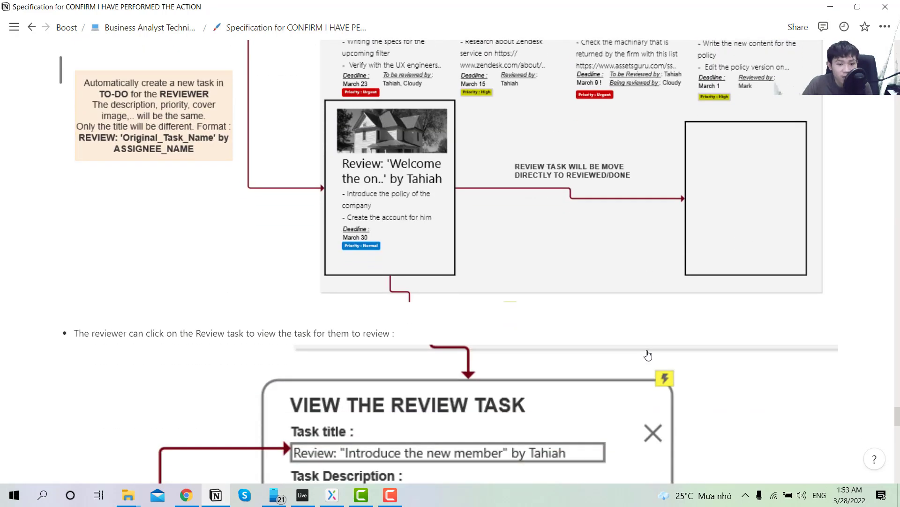
scroll(617, 353, down, 1)
scroll(617, 354, up, 1)
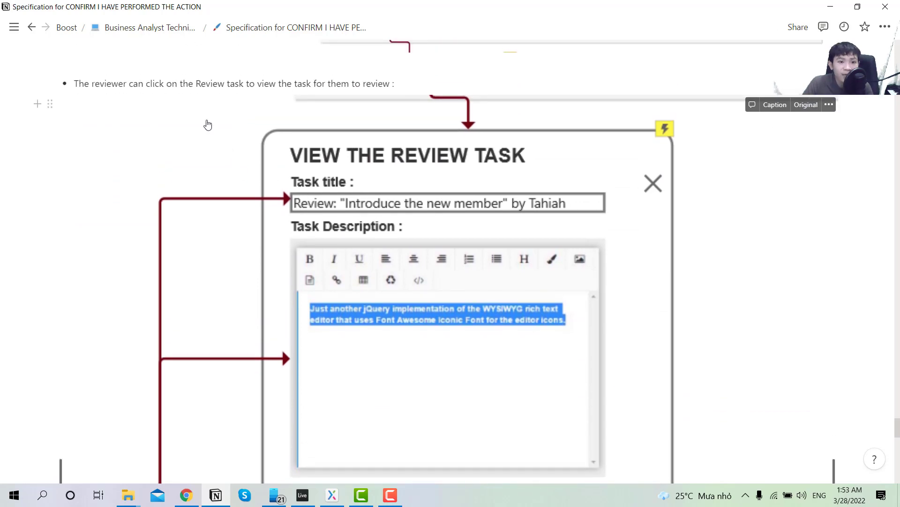
scroll(400, 143, up, 5)
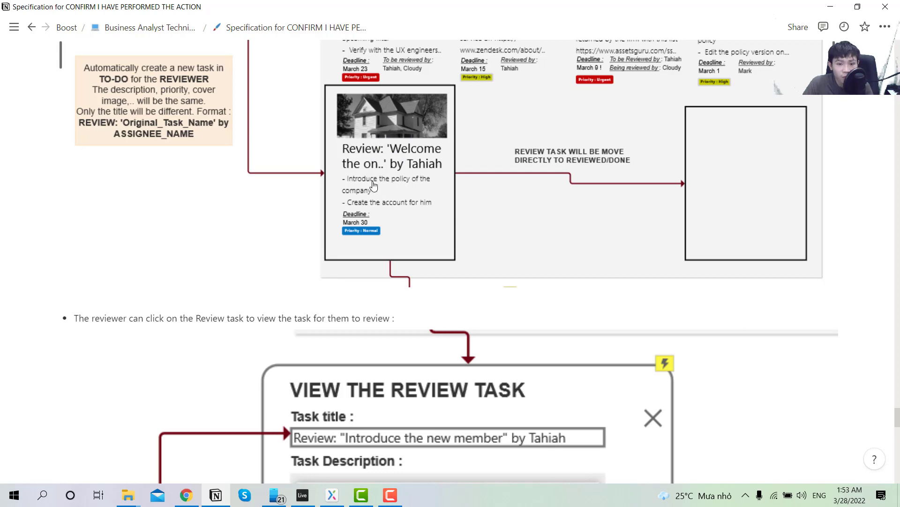
scroll(385, 224, down, 5)
scroll(386, 224, down, 3)
scroll(307, 95, up, 1)
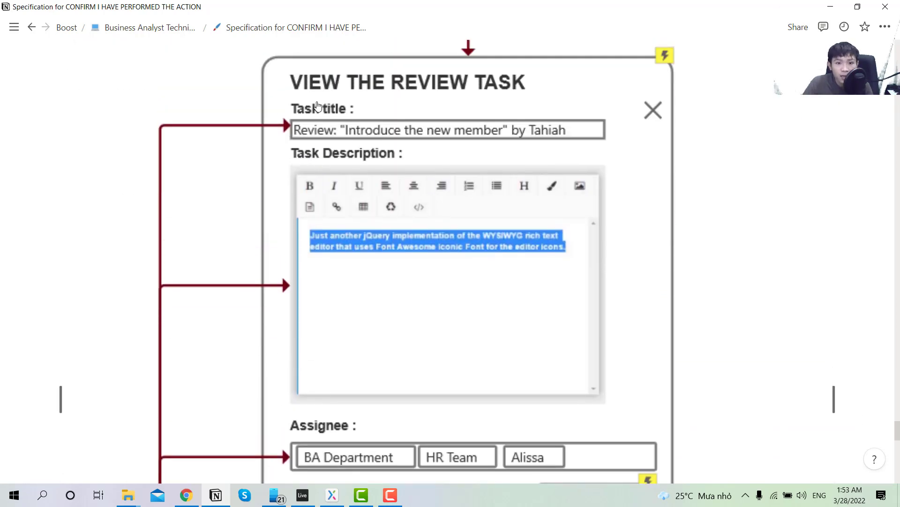
Examine the VIEW THE REVIEW TASK mockup's greyed-out fields and the notes for NOT DONE BY ASSIGNEE and MOVE TO REVIEWED/DONE
scroll(493, 253, down, 6)
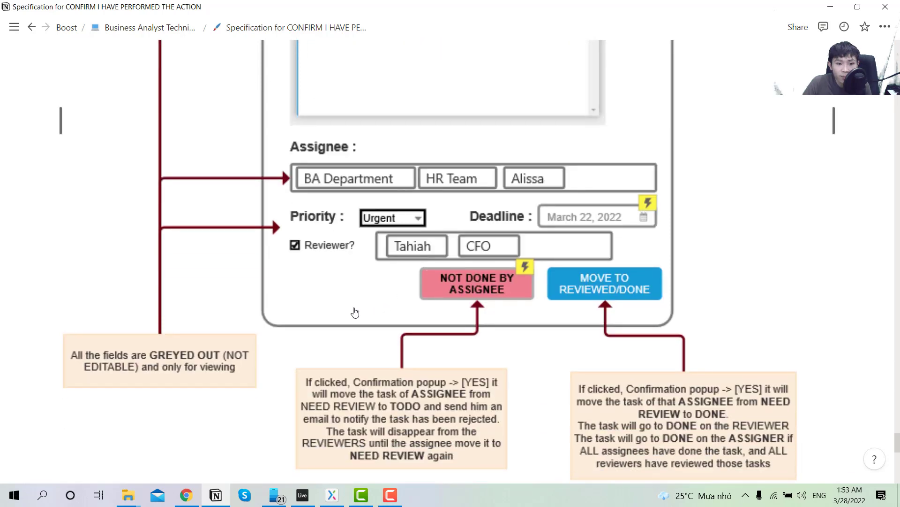
scroll(99, 360, up, 5)
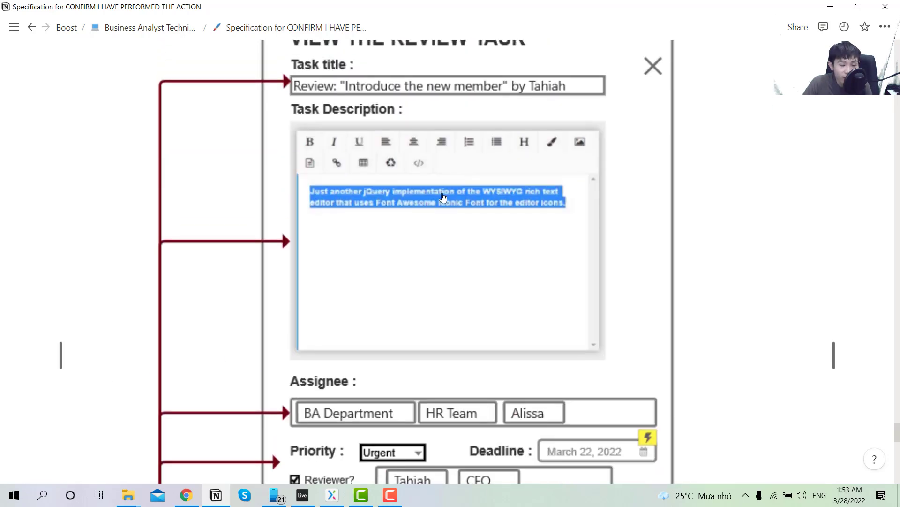
scroll(409, 281, down, 5)
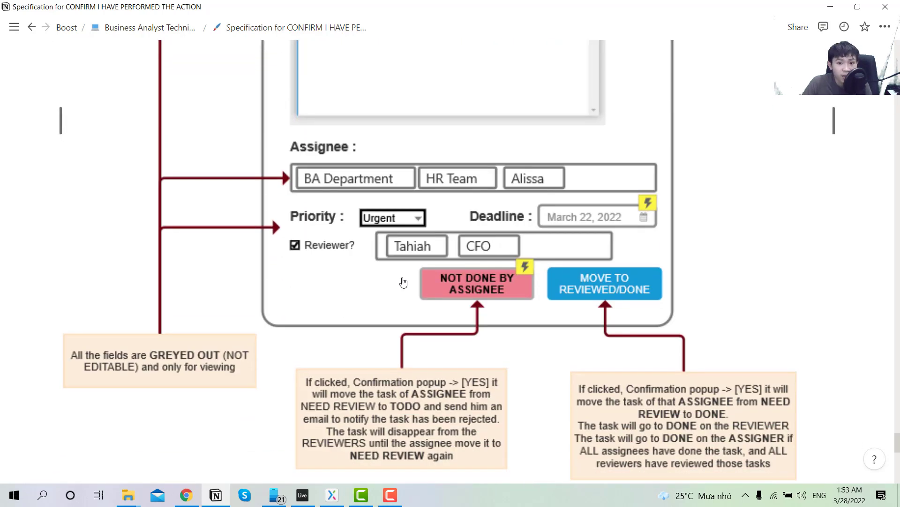
scroll(404, 281, up, 7)
scroll(489, 233, down, 8)
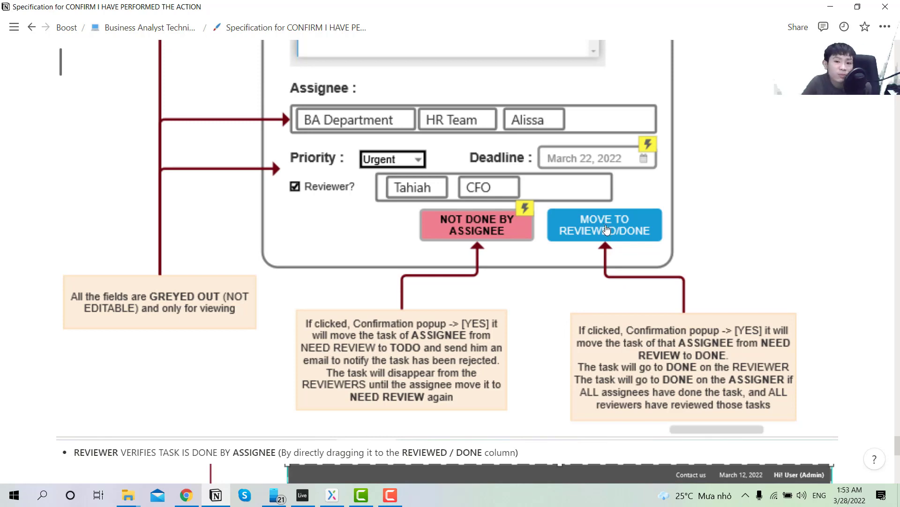
scroll(651, 265, down, 4)
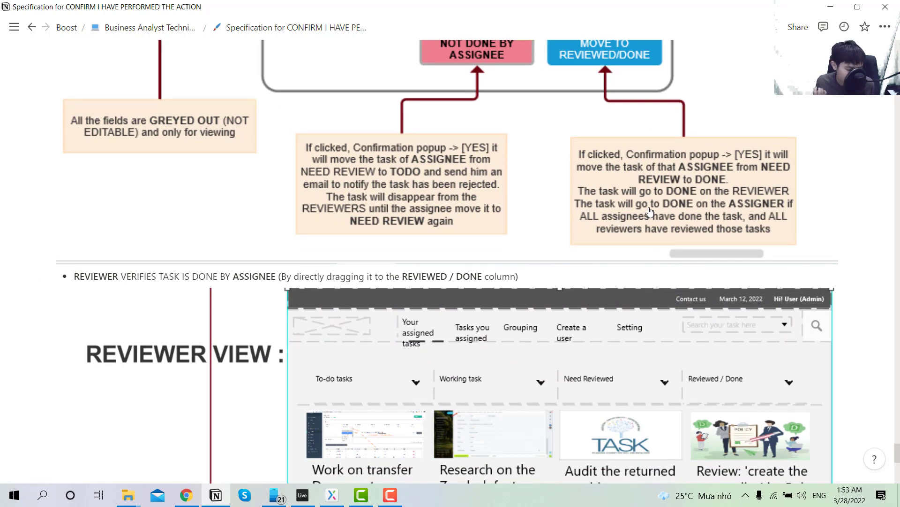
Examine the REVIEWER VIEW mockup for verifying a task by moving it directly to the REVIEWED / DONE column
scroll(466, 254, down, 8)
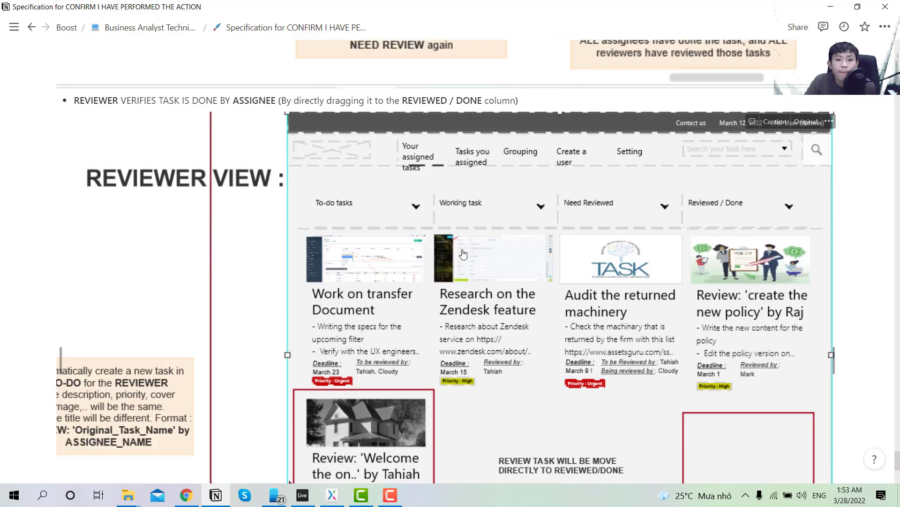
scroll(460, 255, up, 5)
scroll(466, 249, up, 1)
scroll(466, 248, down, 6)
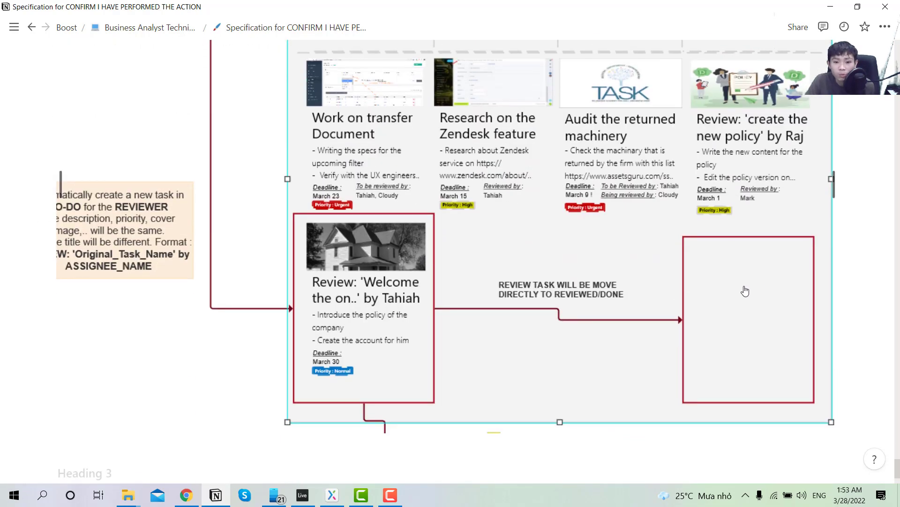
scroll(744, 289, down, 3)
scroll(729, 318, up, 10)
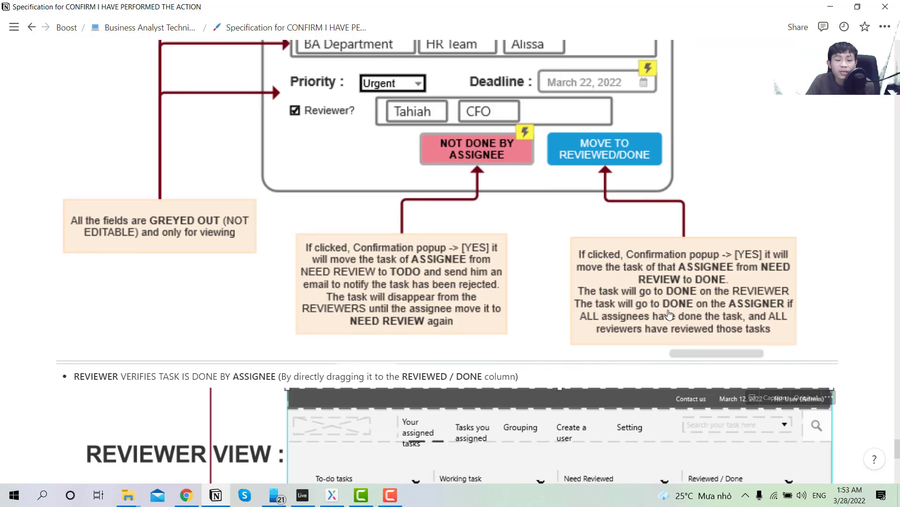
scroll(830, 375, down, 15)
Return to the Business Analyst Technical Interview Case page and look over its assignment requirements
scroll(830, 375, up, 20)
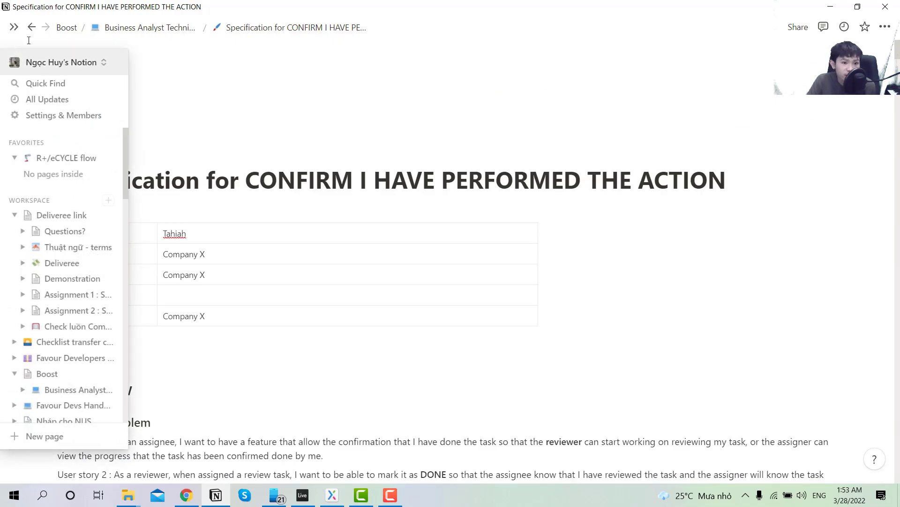
click(31, 27)
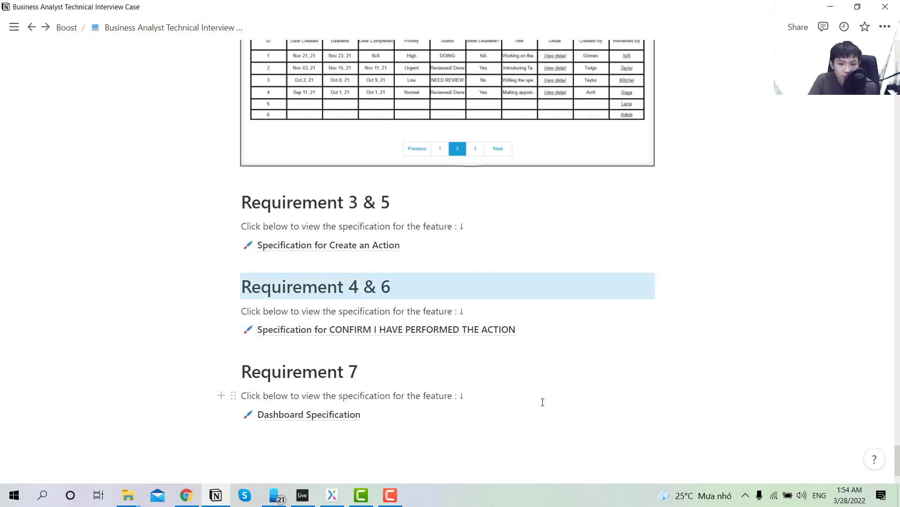
scroll(534, 133, up, 10)
scroll(534, 132, up, 10)
scroll(521, 215, down, 10)
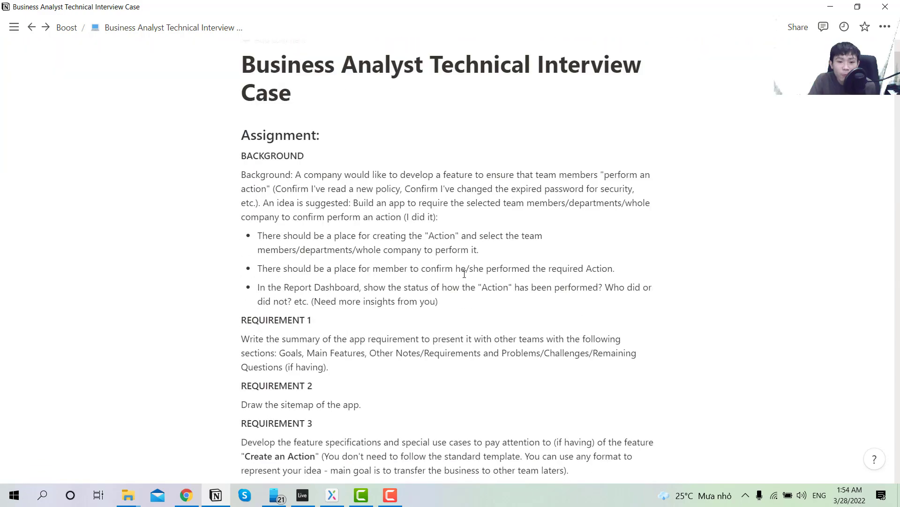
click(389, 496)
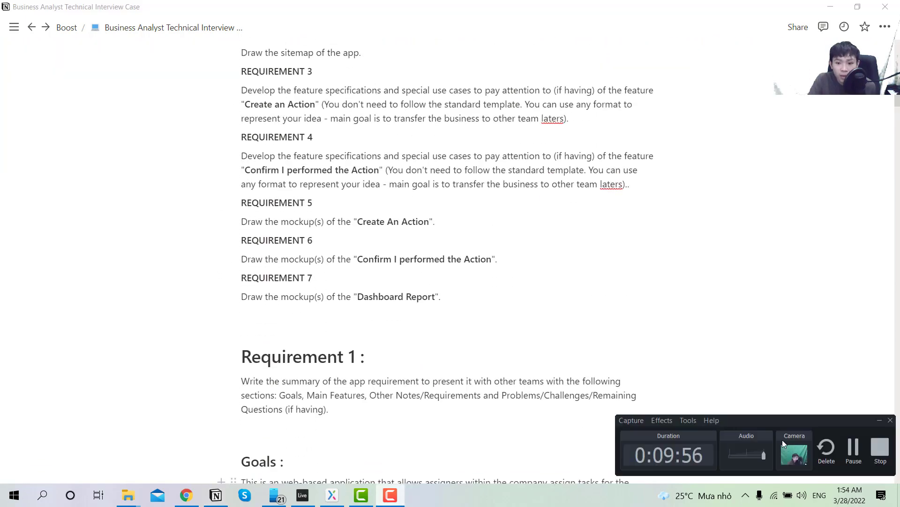
click(854, 452)
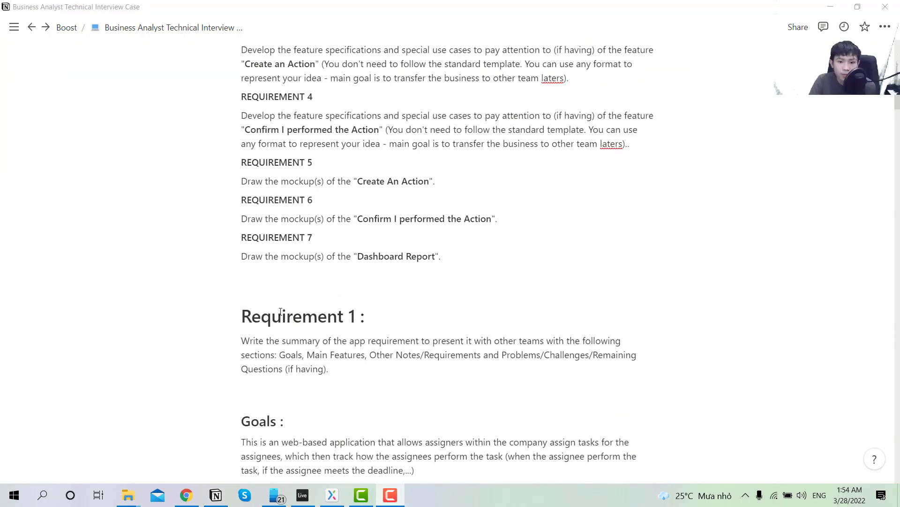
Highlight REQUIREMENT 7's line about drawing the mockups of the "Dashboard Report", and clear the selection
scroll(281, 311, up, 2)
scroll(273, 356, down, 3)
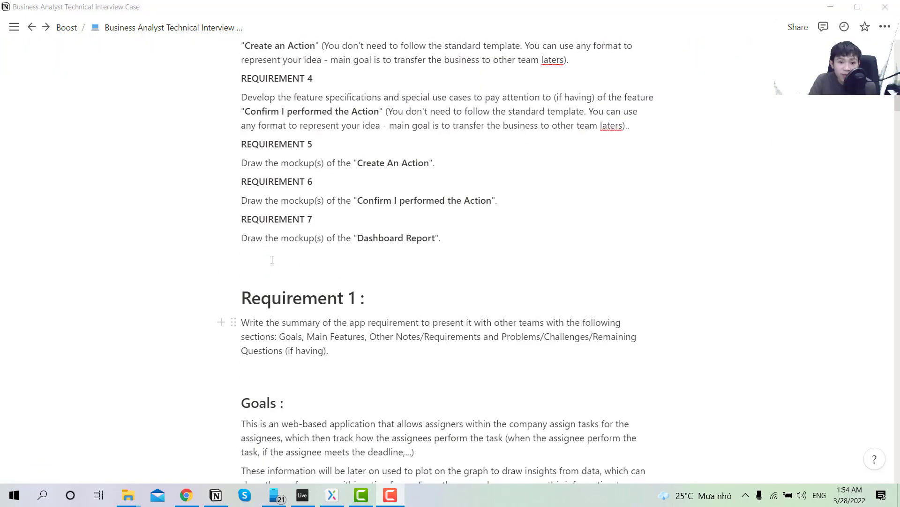
mouse_move(242, 240)
mouse_down()
mouse_move(334, 252)
mouse_move(442, 239)
mouse_up()
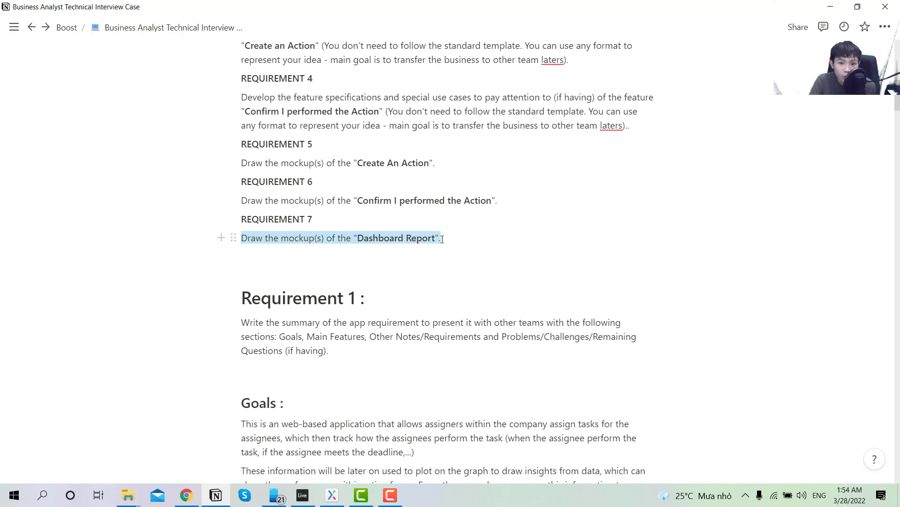
click(473, 245)
click(320, 258)
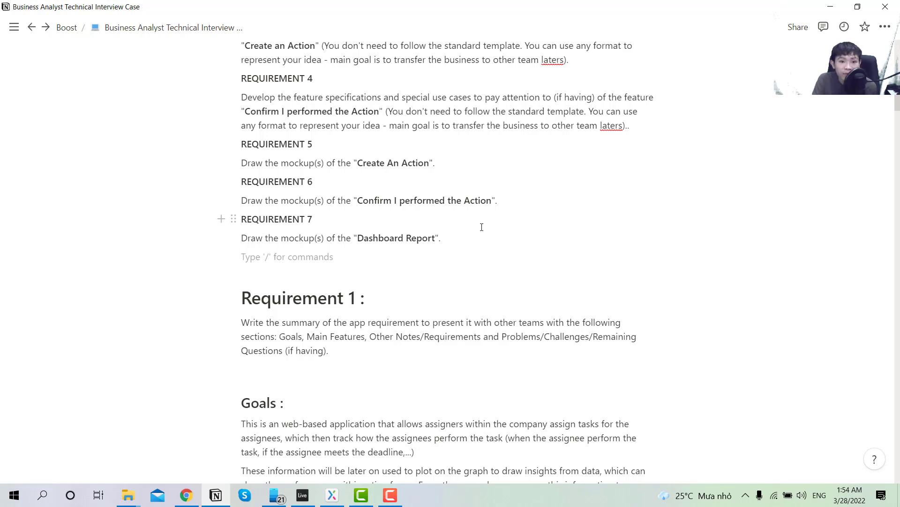
Open the Dashboard Specification linked under Requirement 7
scroll(452, 277, up, 1)
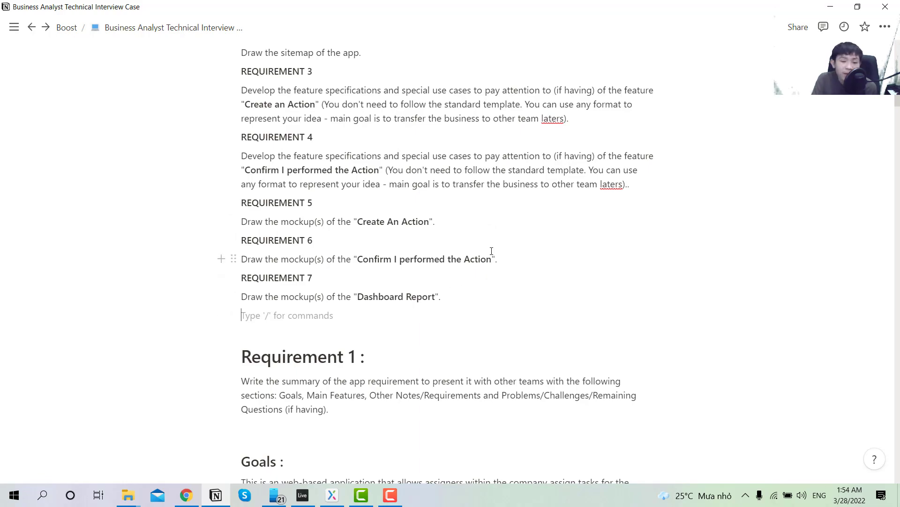
scroll(488, 269, down, 15)
scroll(485, 437, down, 20)
click(318, 298)
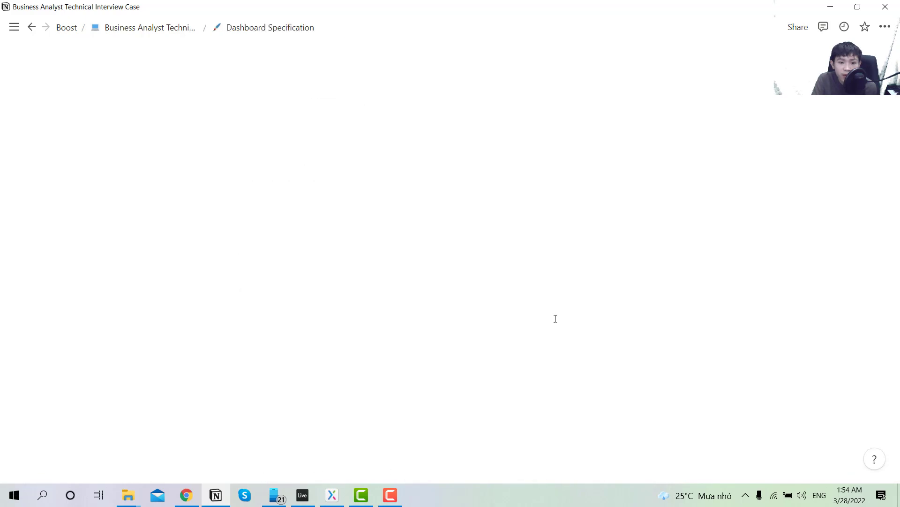
Read the Business Problem, highlighting the passages on the user's performance over a timeline and on the performance review
scroll(348, 324, down, 7)
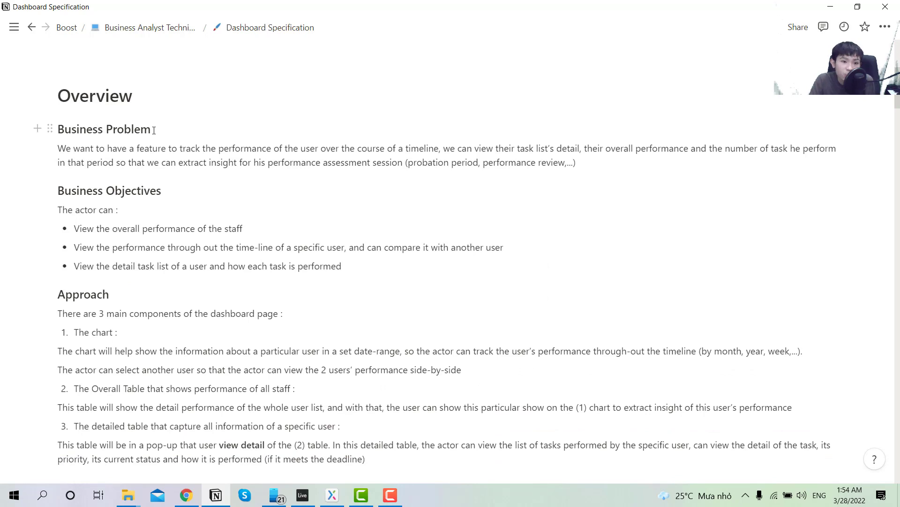
drag(120, 144, 424, 151)
click(265, 149)
drag(236, 150, 468, 148)
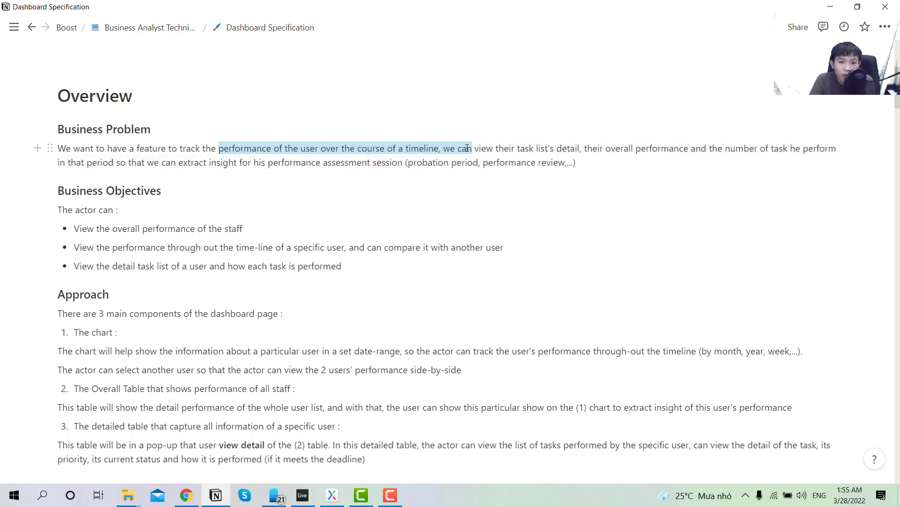
click(663, 149)
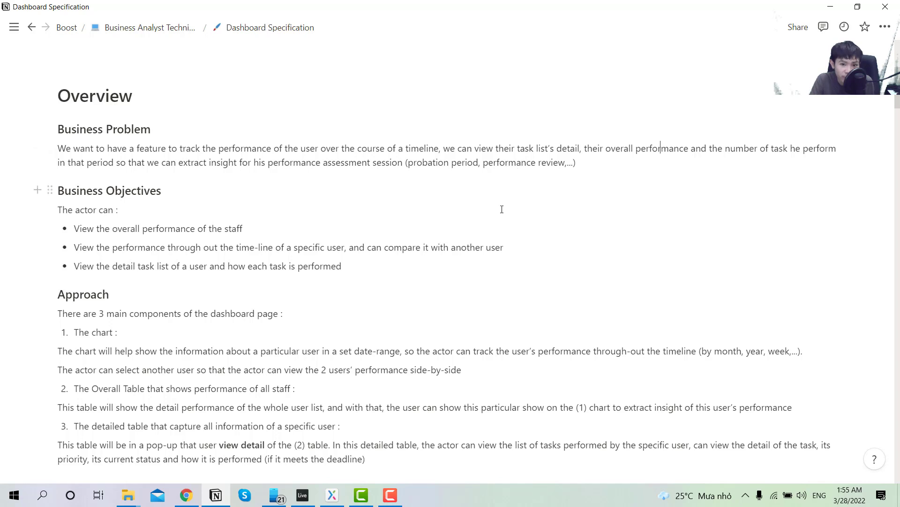
scroll(417, 221, up, 1)
drag(482, 220, 566, 221)
Go through the Business Objectives, highlighting "the performance through out the time-line of a specific" in the second bullet
click(398, 281)
scroll(388, 319, down, 1)
scroll(388, 318, down, 2)
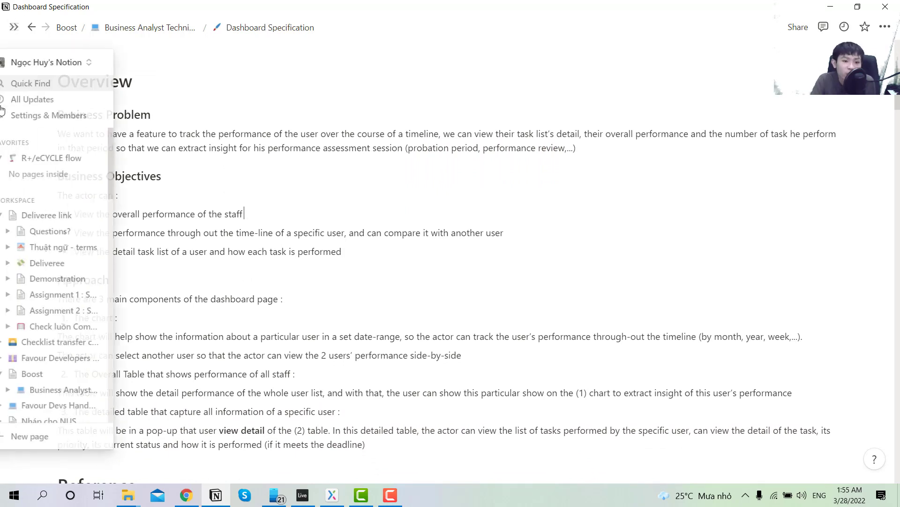
drag(97, 235, 296, 237)
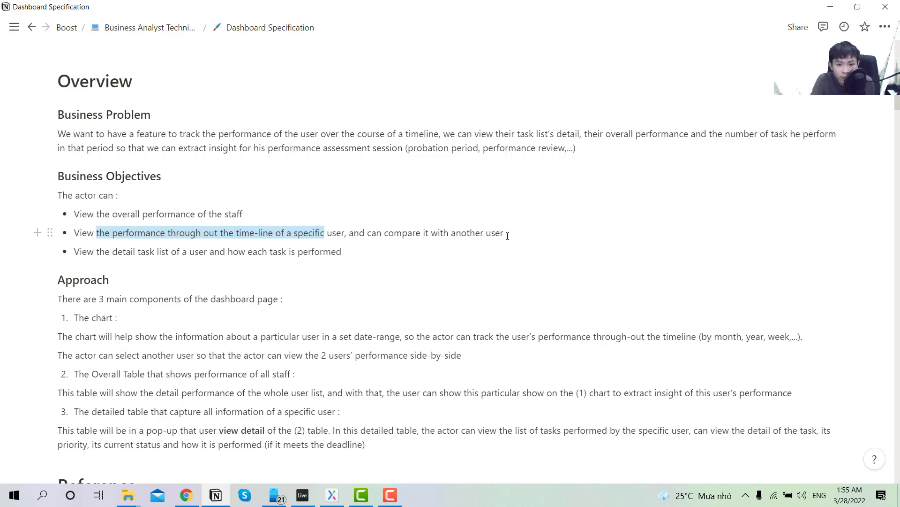
scroll(349, 262, down, 1)
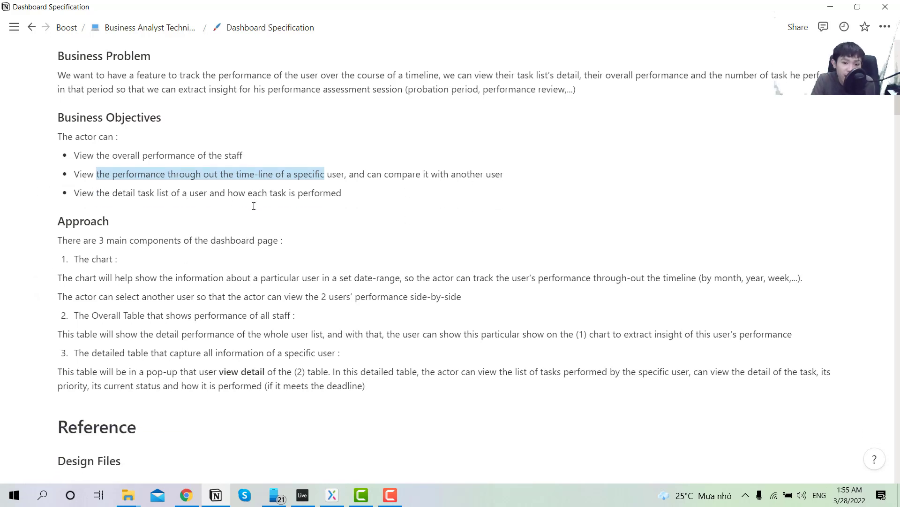
Read the Approach section's dashboard components, highlighting "Overall Table that shows performance of all staff"
scroll(254, 206, down, 2)
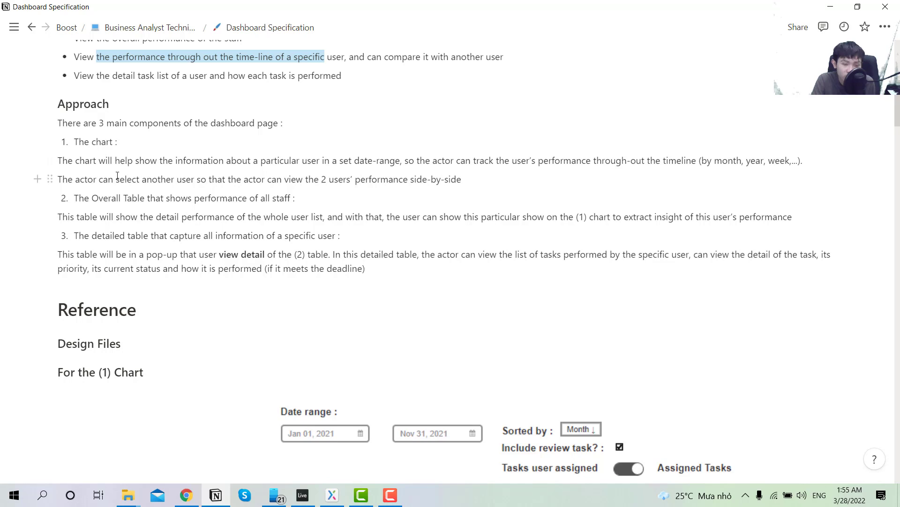
drag(107, 195, 277, 198)
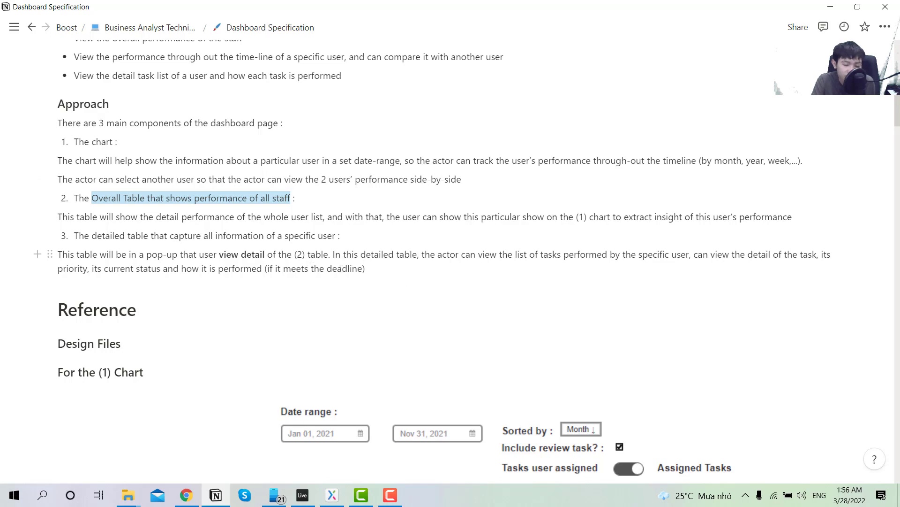
click(386, 261)
middle_click(382, 286)
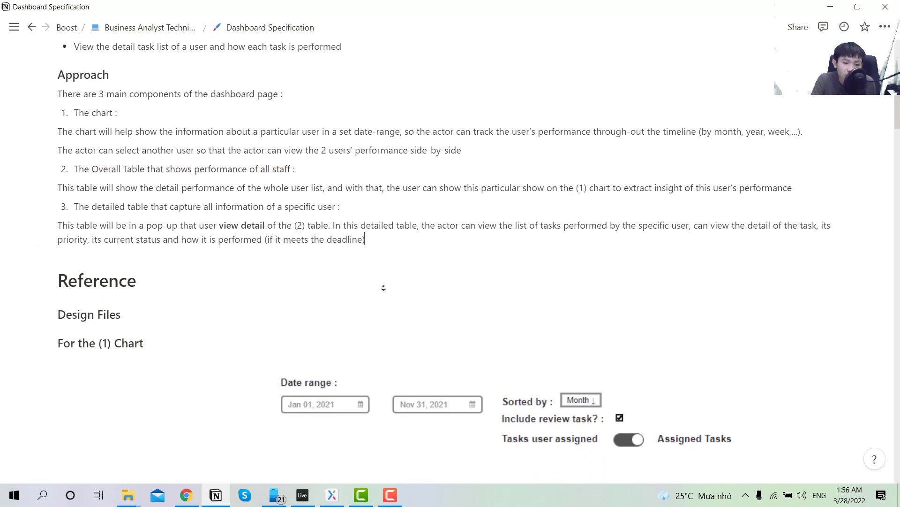
middle_click(384, 287)
Look over the Reference section's mockup for the (1) Chart, including its date range, sorting and user filters
scroll(384, 286, down, 5)
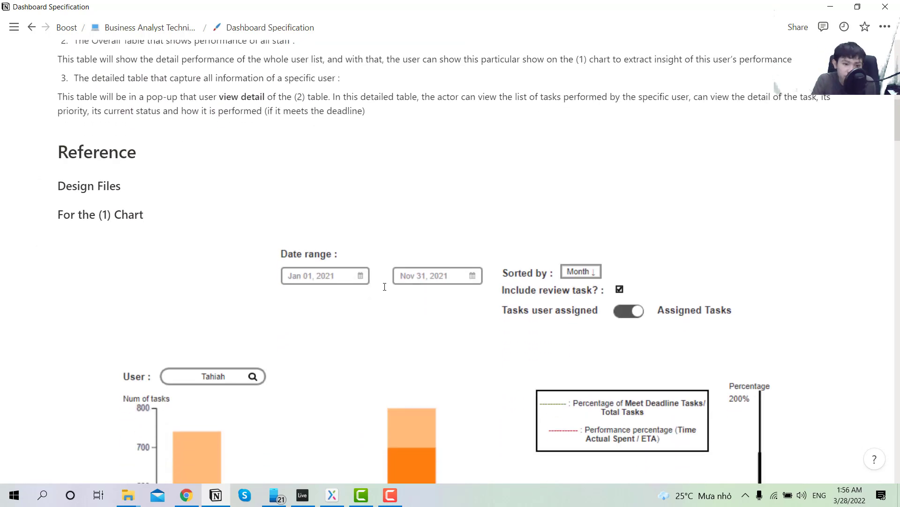
scroll(315, 294, up, 2)
scroll(231, 252, down, 5)
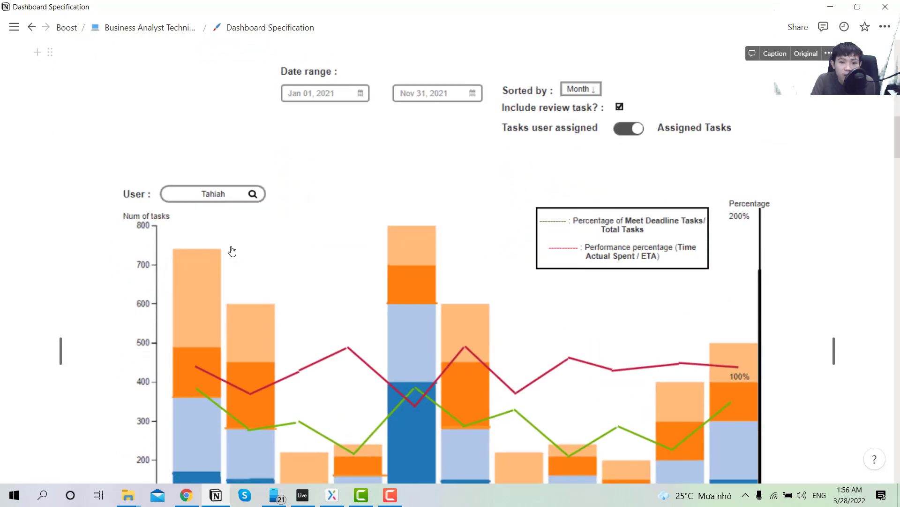
scroll(338, 179, up, 3)
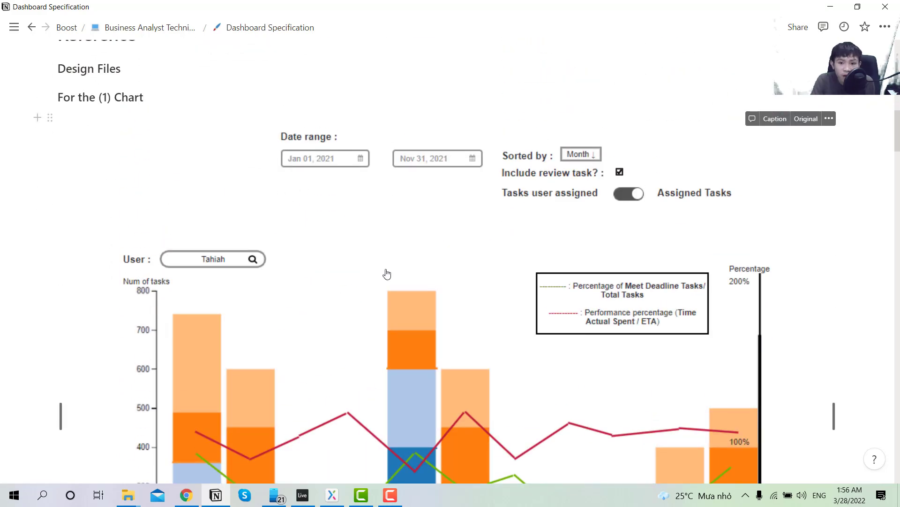
Look over the mockups for the Overall Staff's table and the detailed user's task list popup
scroll(276, 302, down, 15)
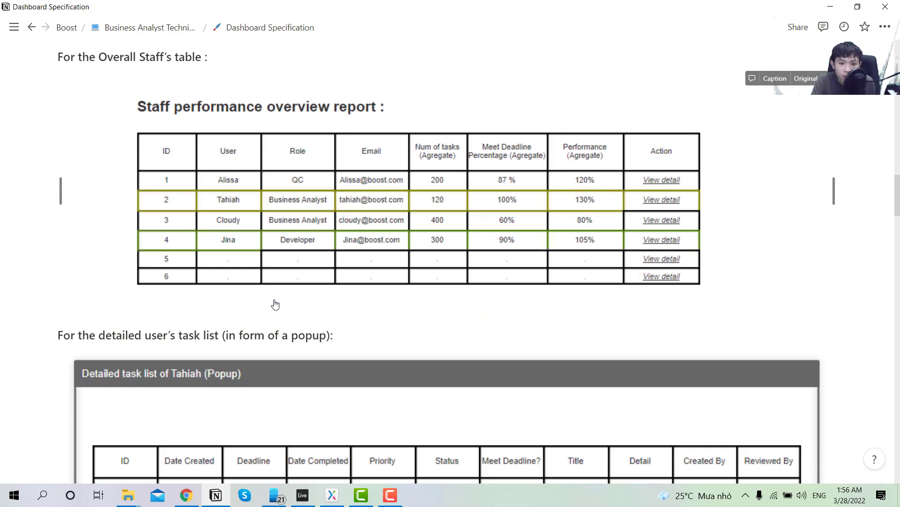
scroll(153, 204, up, 2)
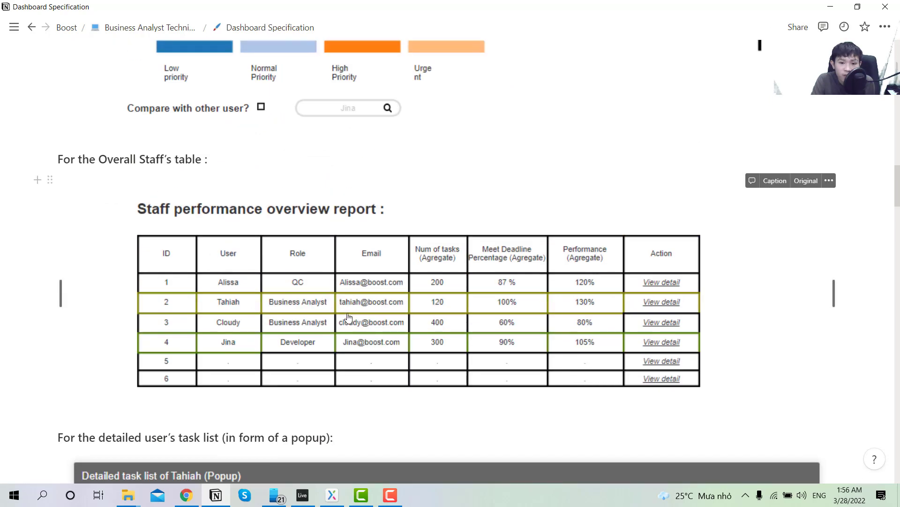
scroll(349, 316, down, 6)
scroll(352, 315, down, 2)
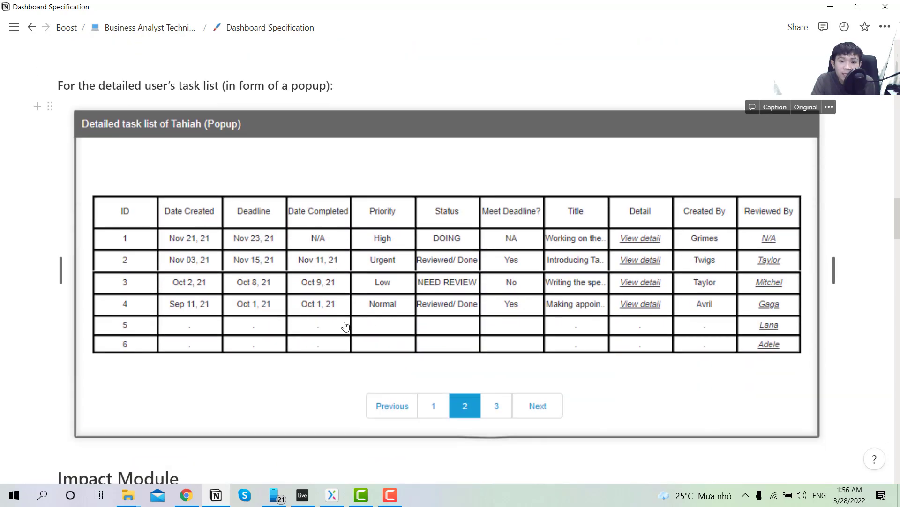
scroll(294, 369, down, 7)
scroll(295, 370, up, 5)
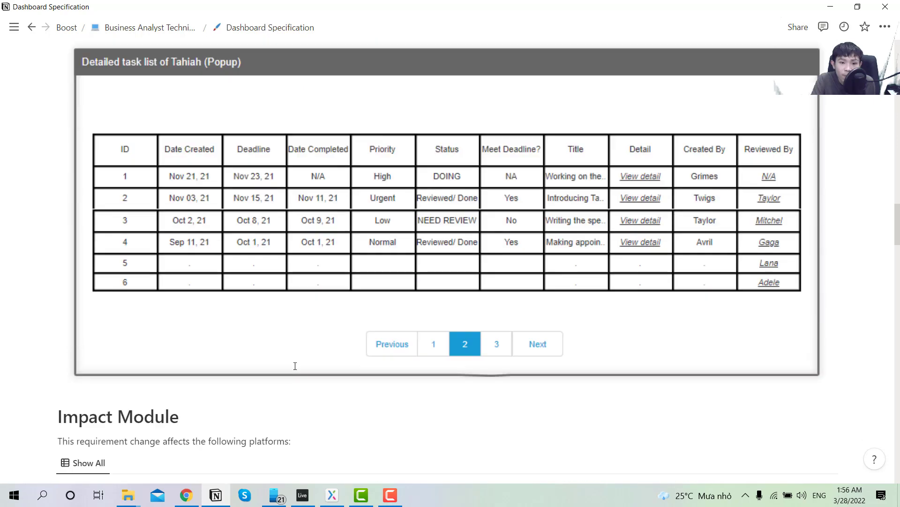
Add a row for "Dashboard" to the Impact Module table, below SETTING
scroll(295, 364, down, 6)
scroll(295, 366, down, 1)
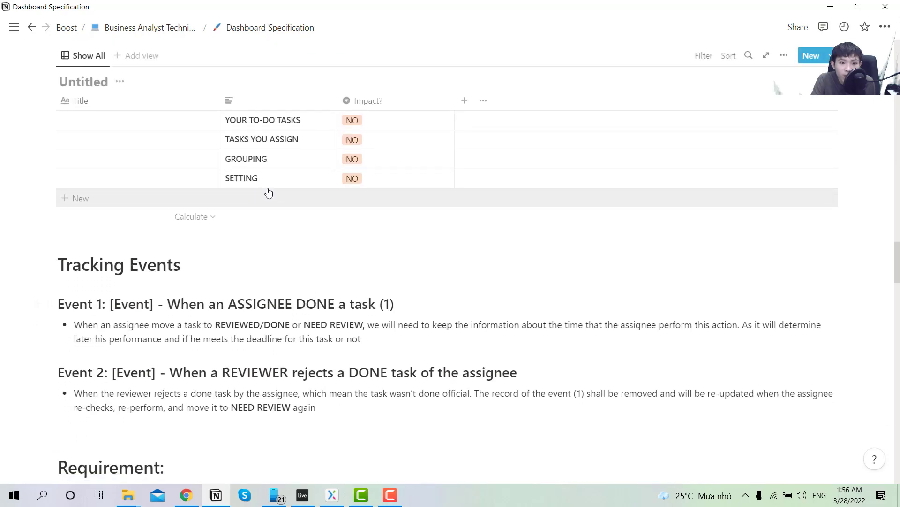
click(369, 166)
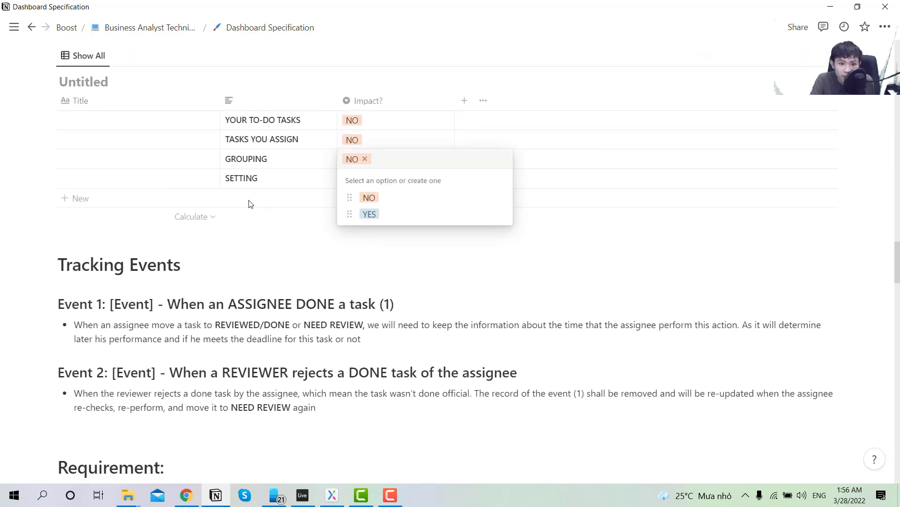
click(251, 204)
click(252, 199)
click(256, 197)
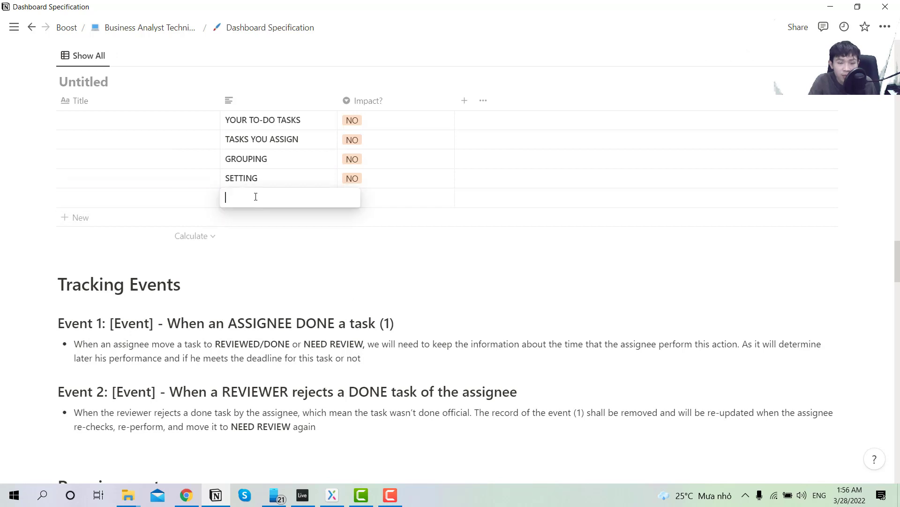
text(Dashb)
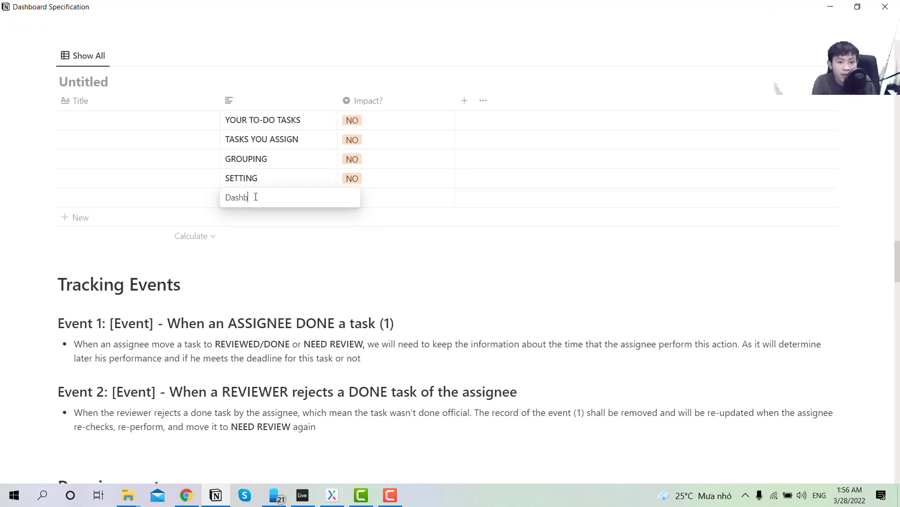
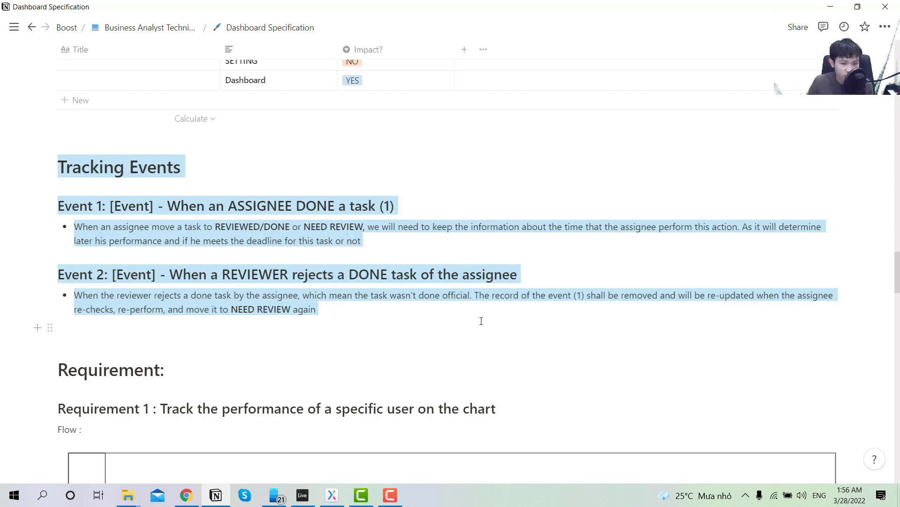
Read the Tracking Events section, highlighting Event 1 on completed tasks and Event 2 on reviewer rejections
double_click(175, 177)
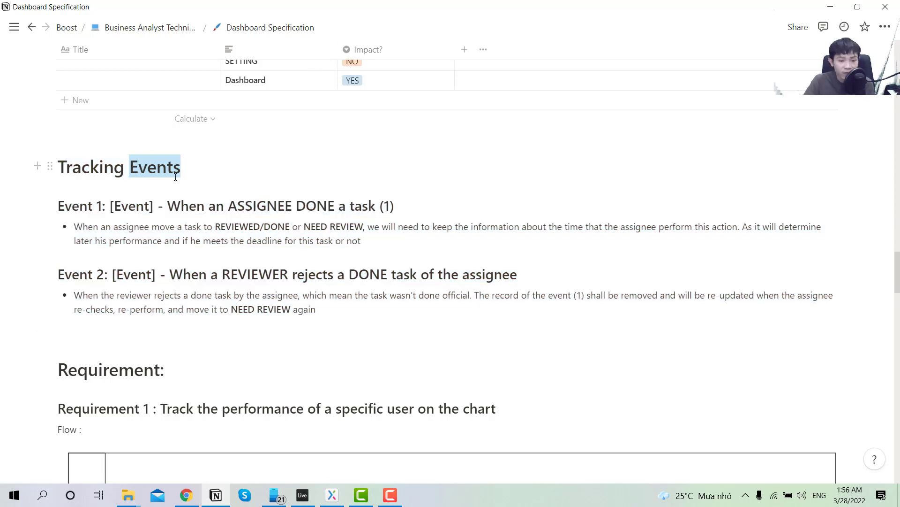
drag(175, 176, 502, 313)
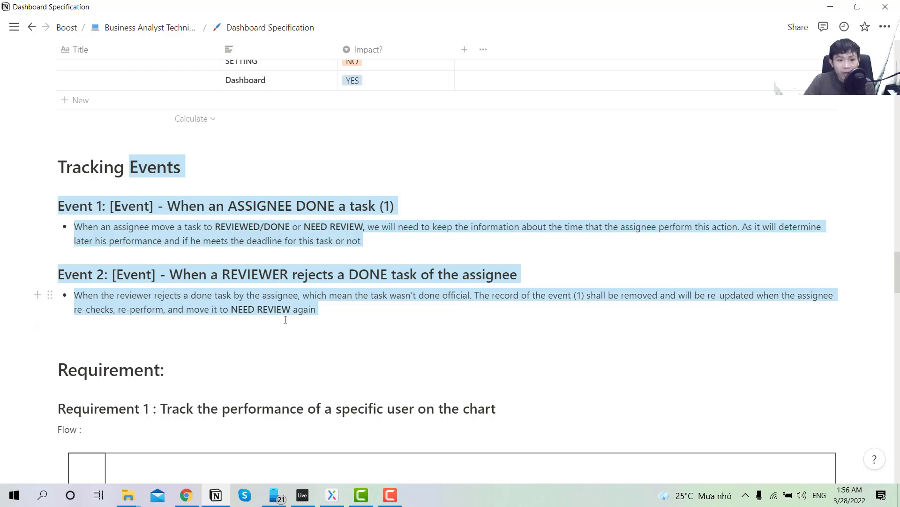
click(285, 320)
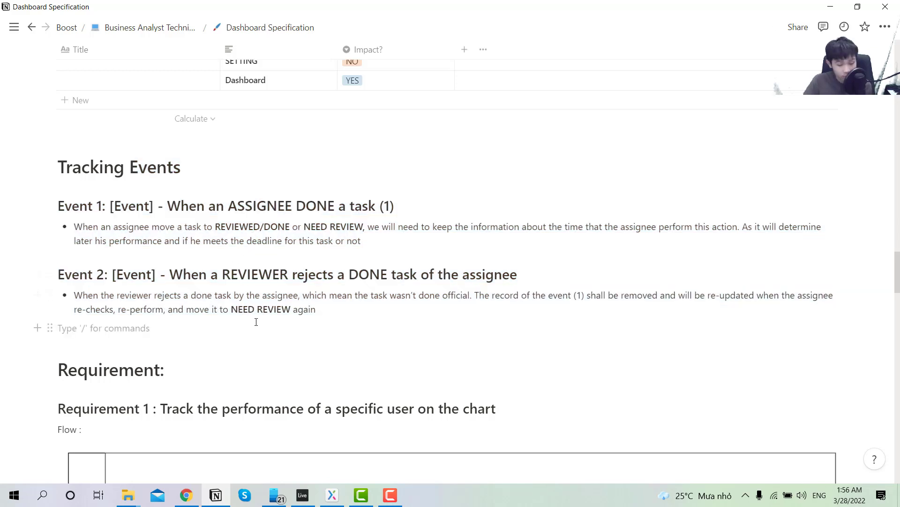
scroll(222, 344, down, 2)
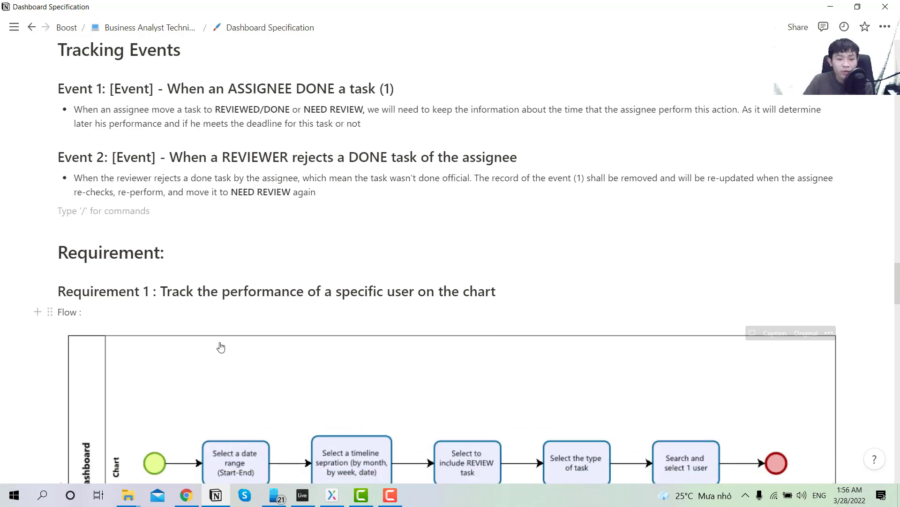
scroll(221, 346, up, 2)
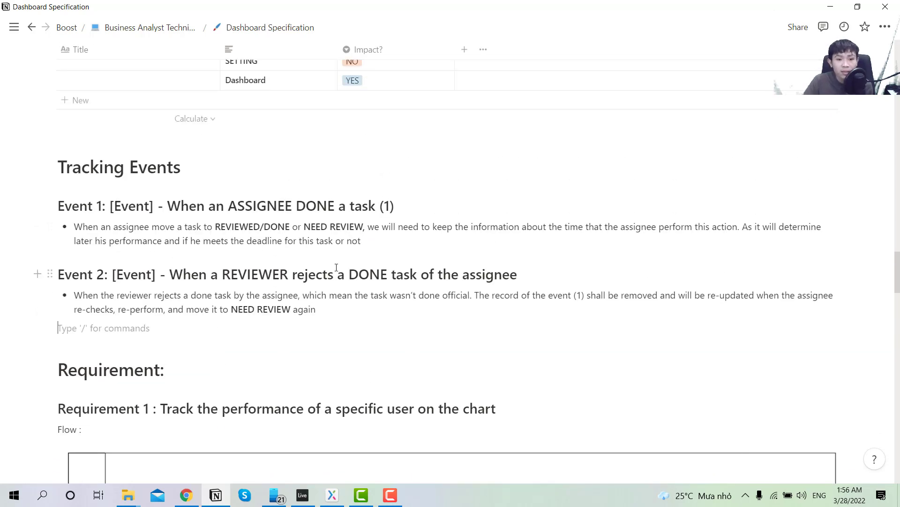
Examine the enlarged flow diagram of Requirement 1 for tracking a specific user on the chart, then close it
scroll(212, 322, down, 5)
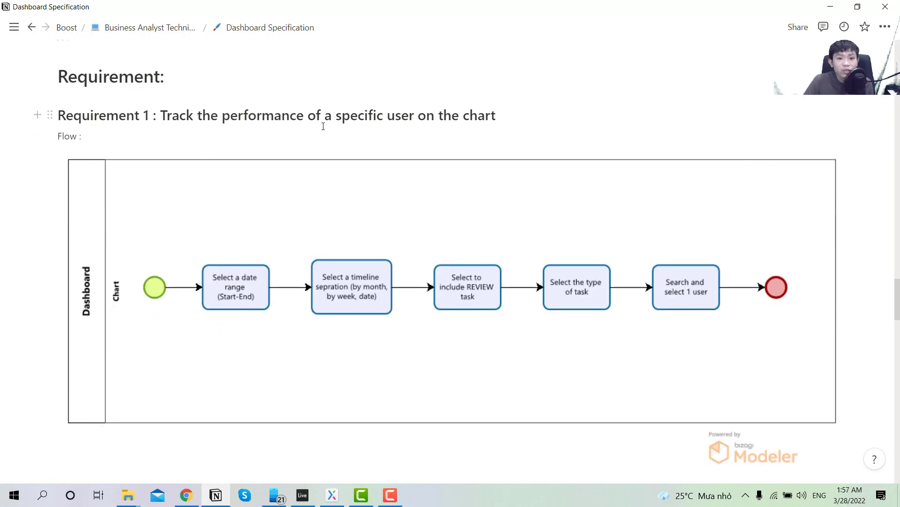
click(363, 263)
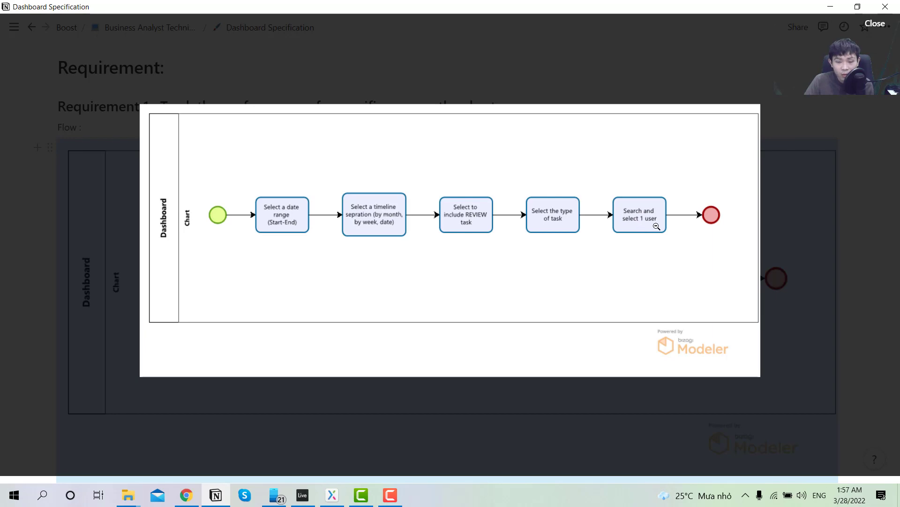
click(26, 371)
Return to the (1) Chart mockup in the Reference section, examine it enlarged and close it
scroll(334, 351, up, 4)
scroll(430, 328, down, 15)
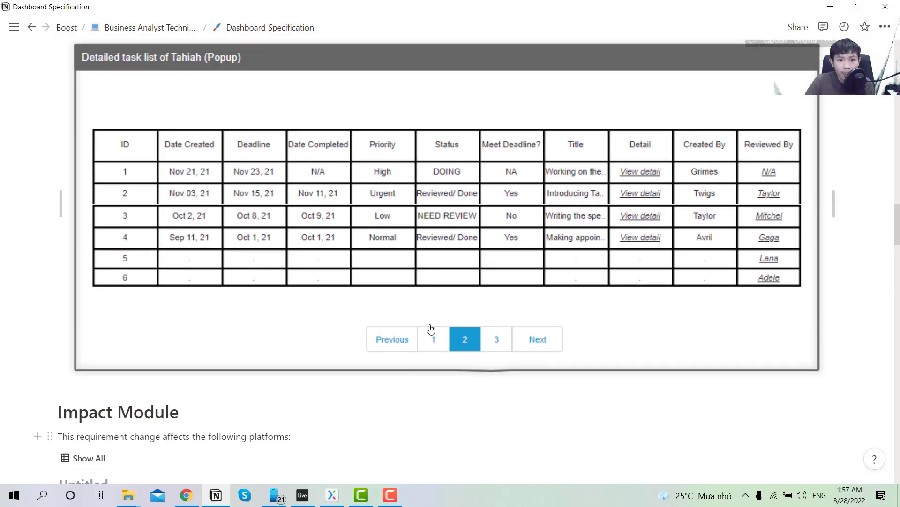
scroll(431, 329, up, 10)
click(378, 325)
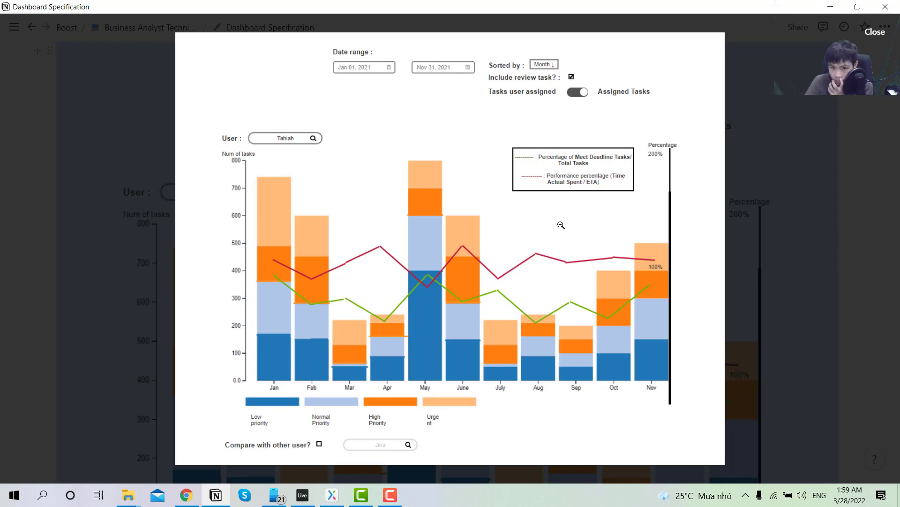
click(884, 37)
Examine Requirement 1's annotated chart mockup, covering the filter defaults, the percentage line definitions and the priority legend
scroll(438, 319, down, 15)
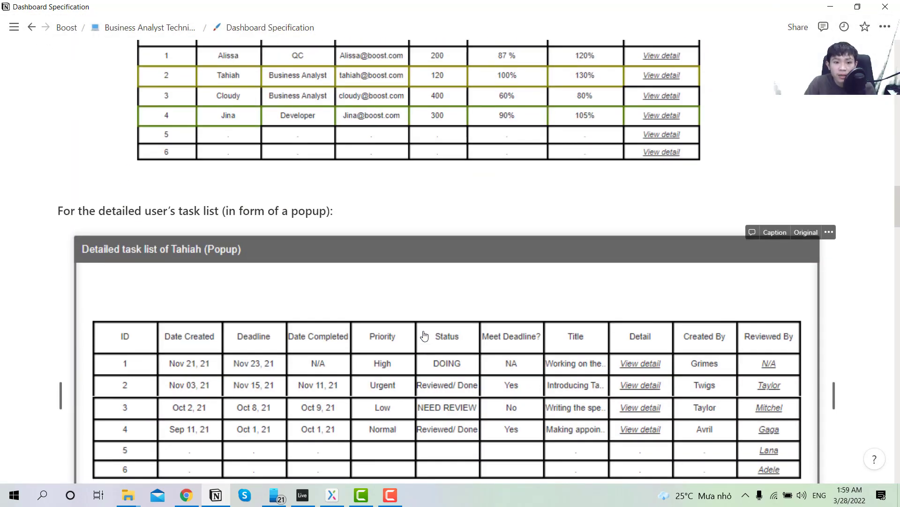
scroll(425, 335, down, 20)
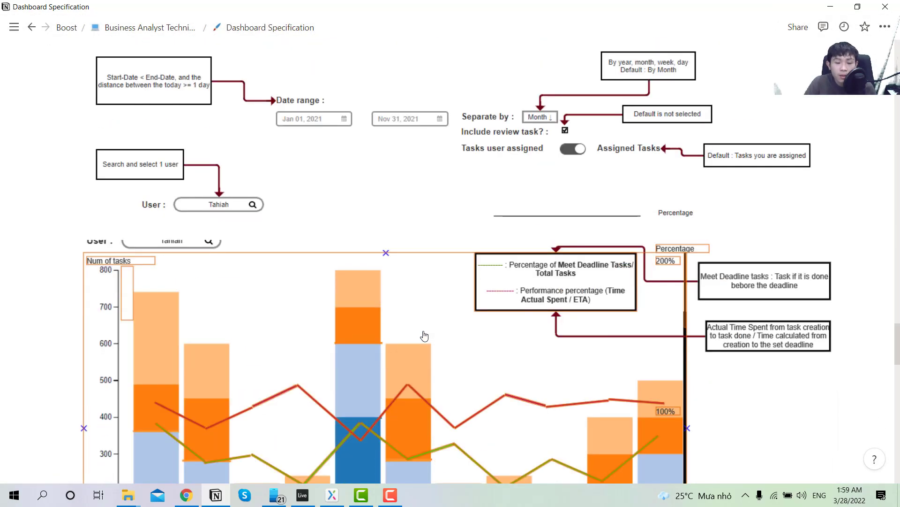
scroll(425, 336, up, 3)
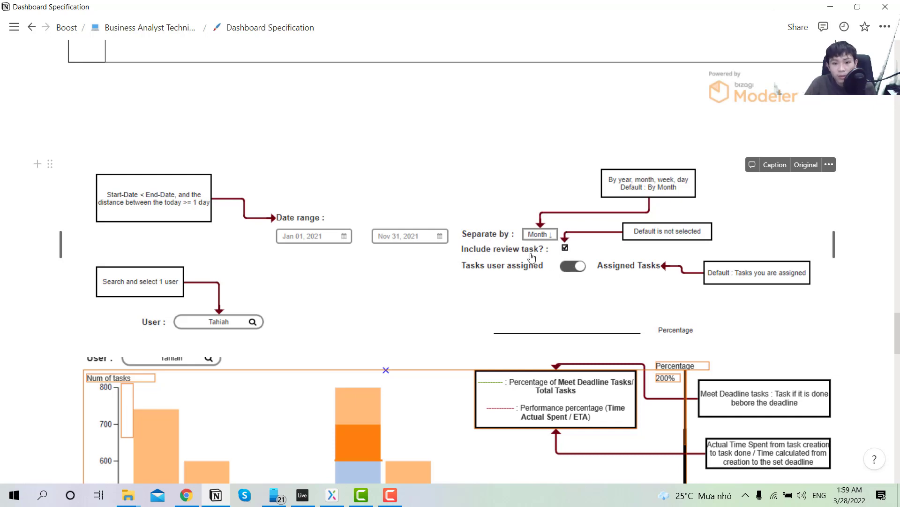
scroll(553, 298, down, 4)
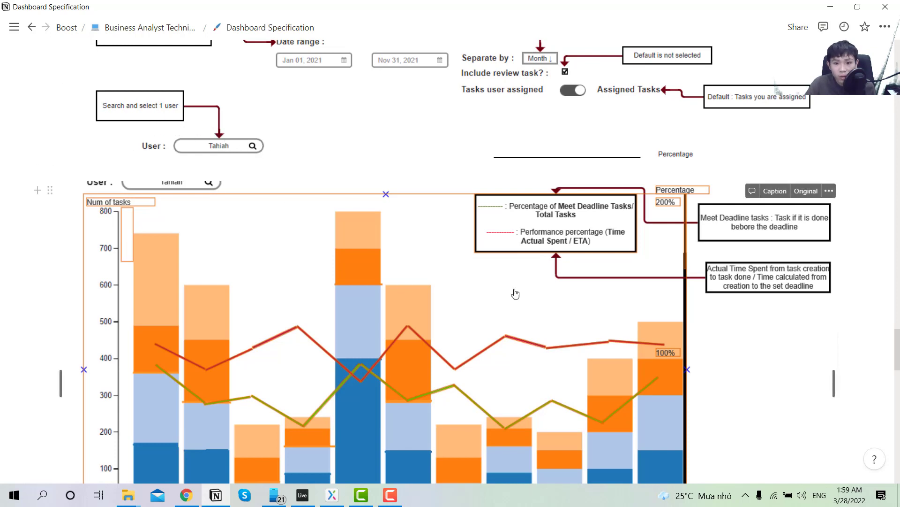
scroll(688, 257, down, 1)
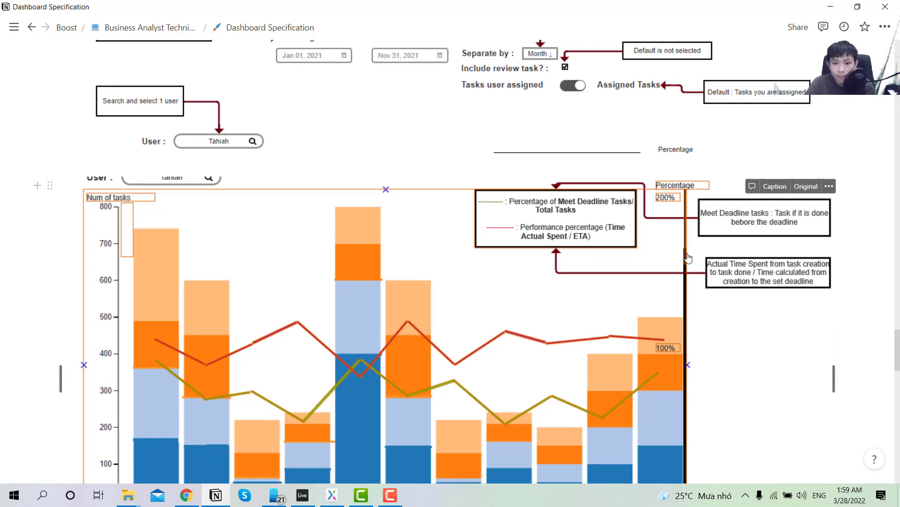
scroll(554, 165, down, 3)
scroll(619, 194, down, 4)
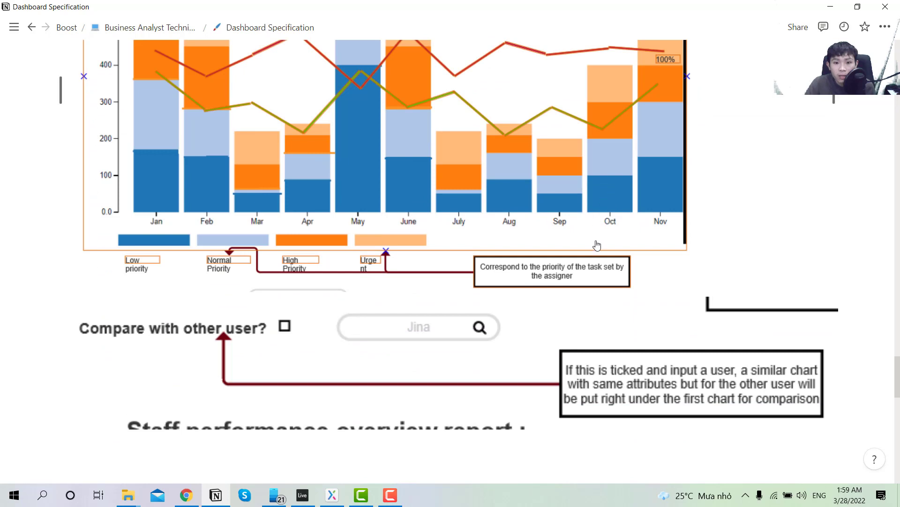
Examine the "Compare with other user?" annotation against the chart it would duplicate for a second user
scroll(515, 246, down, 4)
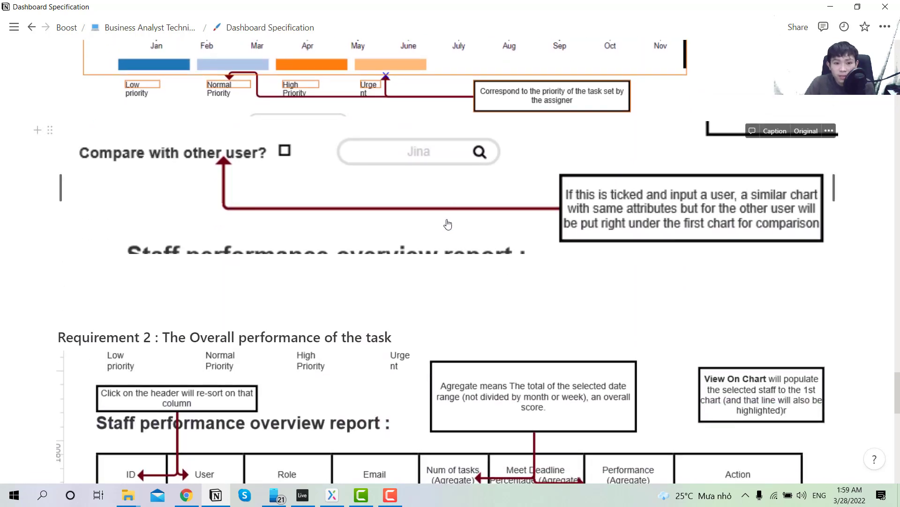
scroll(447, 224, up, 5)
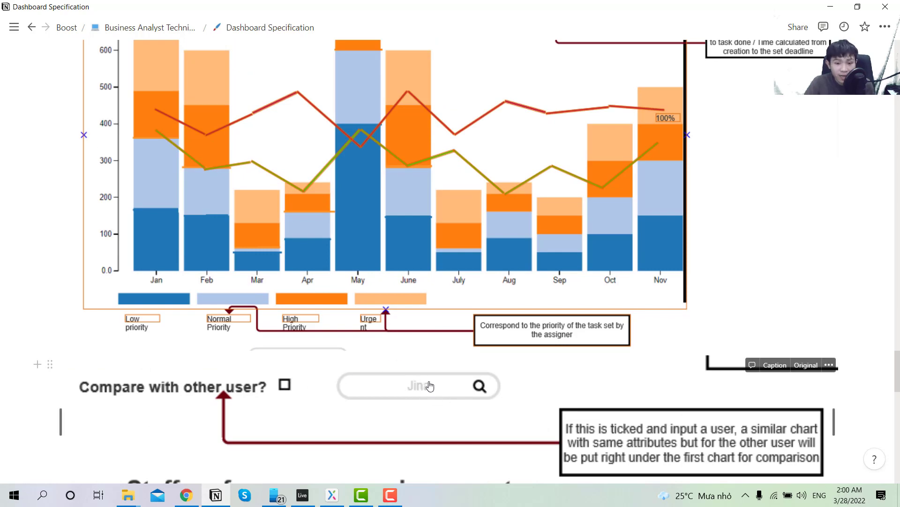
scroll(422, 392, up, 1)
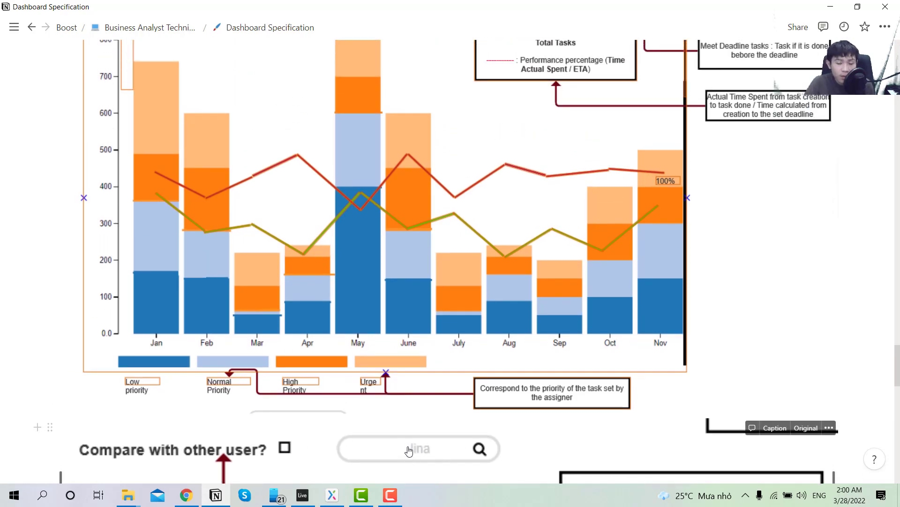
scroll(413, 450, down, 1)
scroll(424, 445, up, 2)
scroll(161, 249, up, 2)
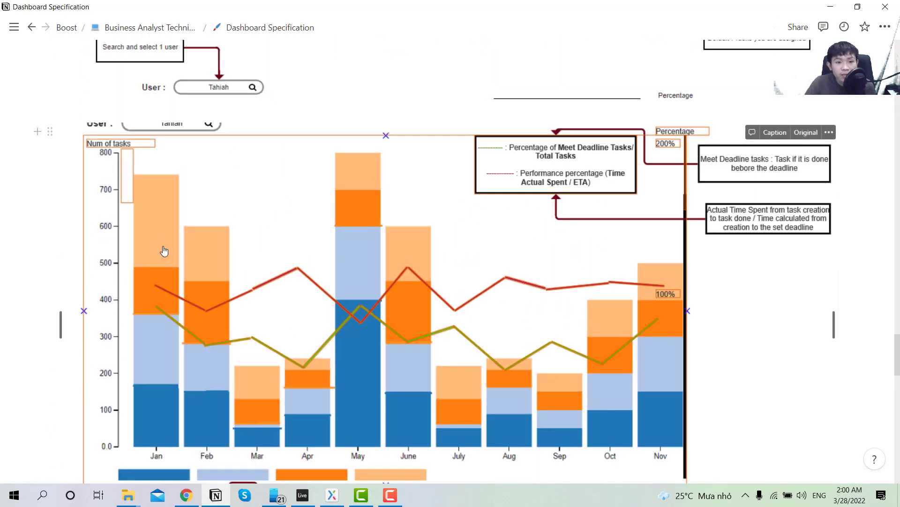
scroll(597, 373, down, 4)
scroll(681, 149, up, 1)
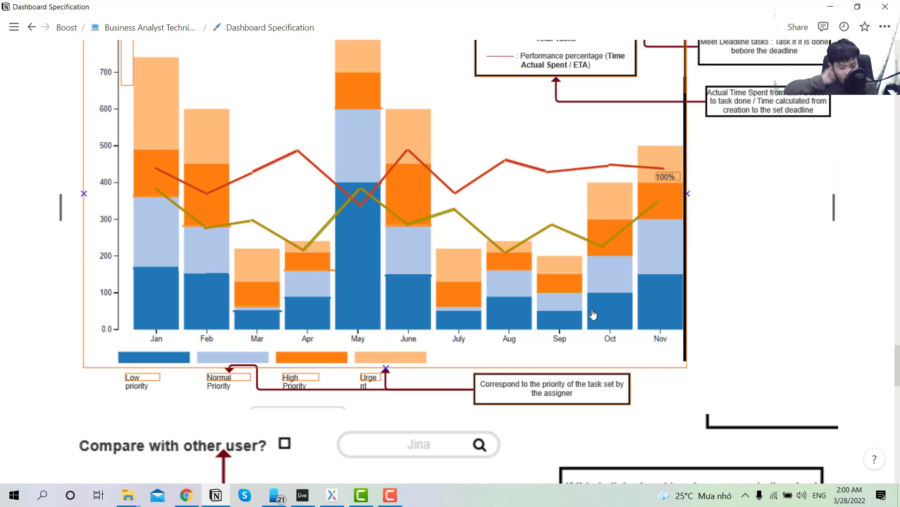
Read the annotated mockups of Requirement 2's staff performance overview report and Requirement 3's detailed task list popup
scroll(590, 314, down, 9)
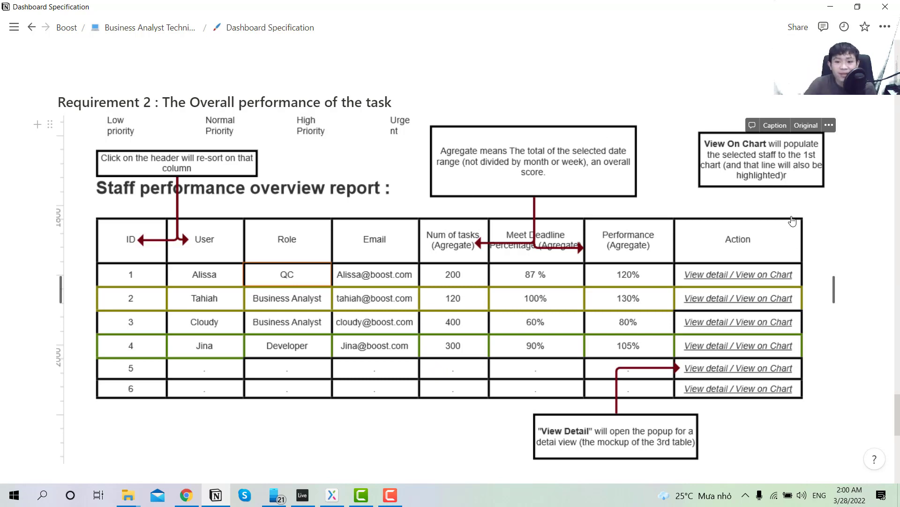
scroll(792, 220, down, 3)
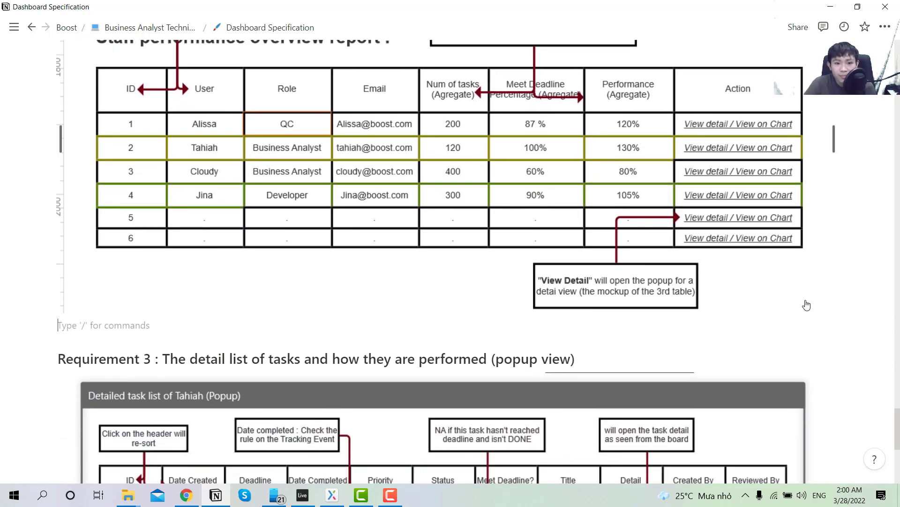
scroll(807, 305, down, 5)
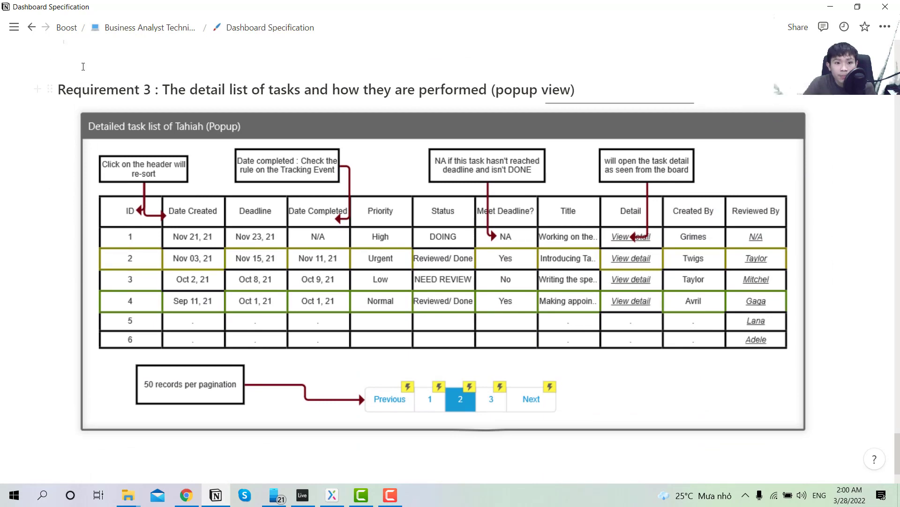
Highlight part of Requirement 3's heading and check Requirement 2's "View on Chart" action against the Requirement 1 chart it refers to
scroll(83, 67, up, 2)
drag(162, 175, 365, 181)
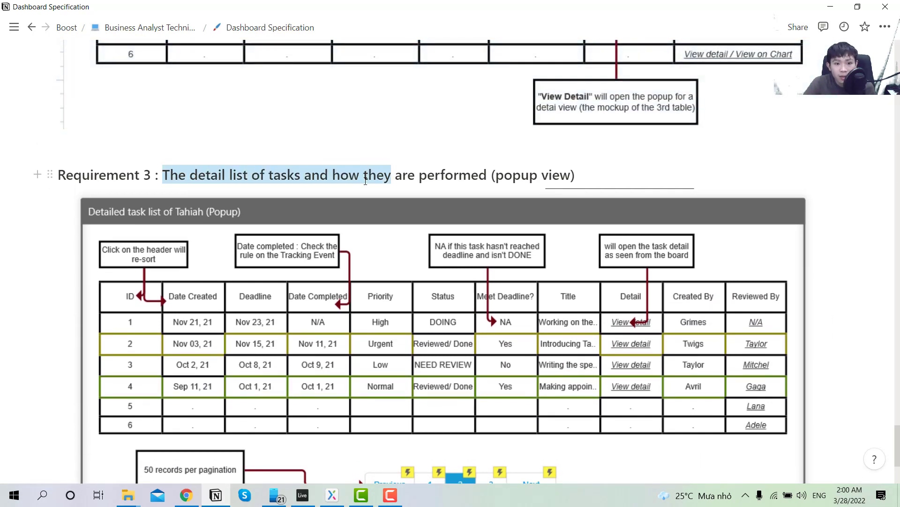
scroll(411, 203, up, 7)
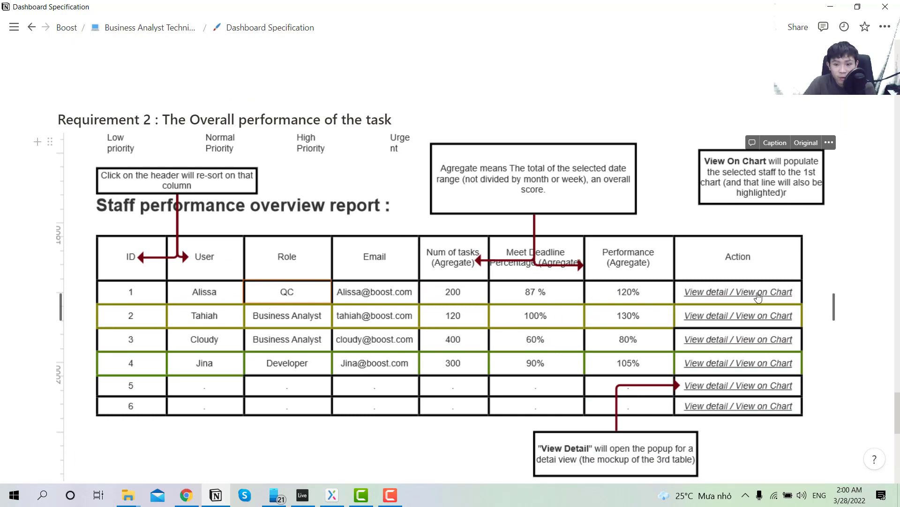
scroll(759, 296, up, 10)
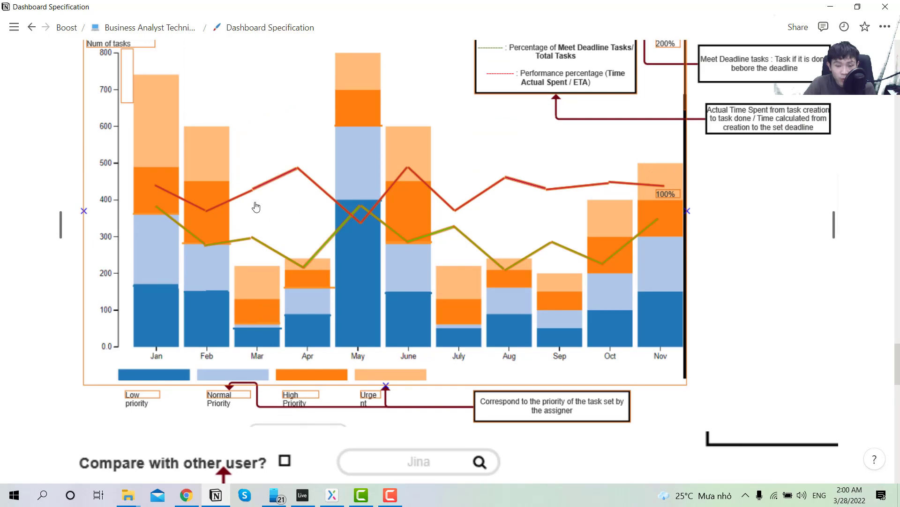
scroll(303, 254, down, 8)
scroll(722, 322, down, 3)
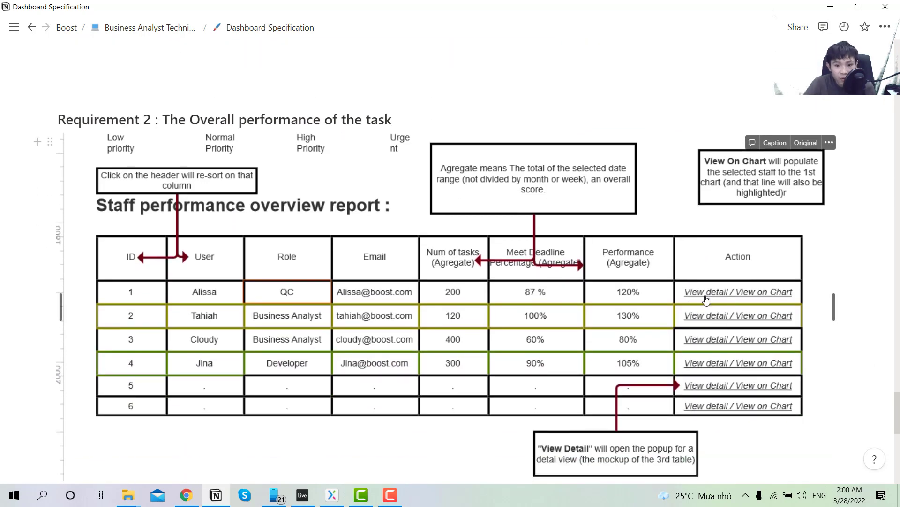
Examine Requirement 3's detailed task list popup, covering its columns, the Meet Deadline and Date Completed rules, and the pagination
scroll(706, 299, down, 10)
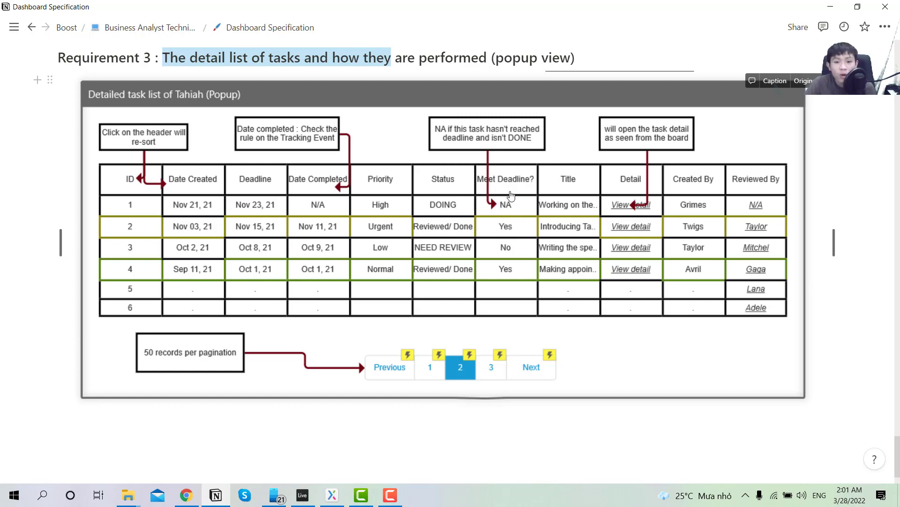
scroll(466, 347, up, 3)
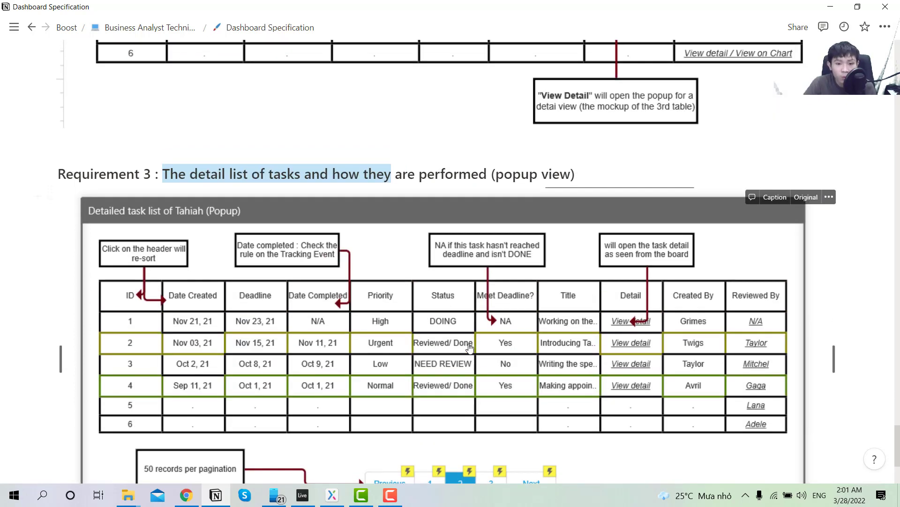
scroll(465, 348, down, 1)
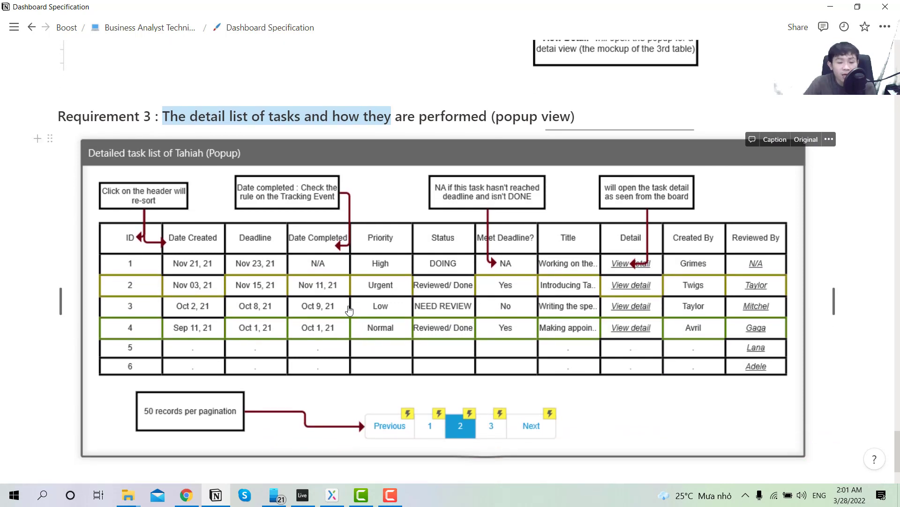